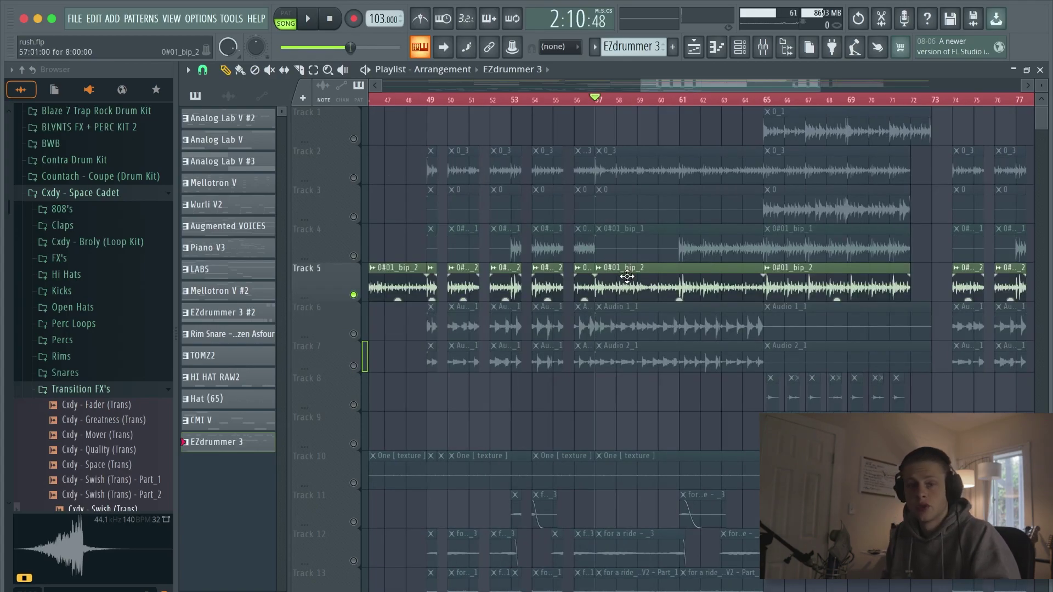
Play the 0#01_bip_2 clips on Track 5, view their mixer channel, and bring the 0#01_bip_1 clips on Track 4 into playback.
double_click(626, 276)
key("F9")
key("space")
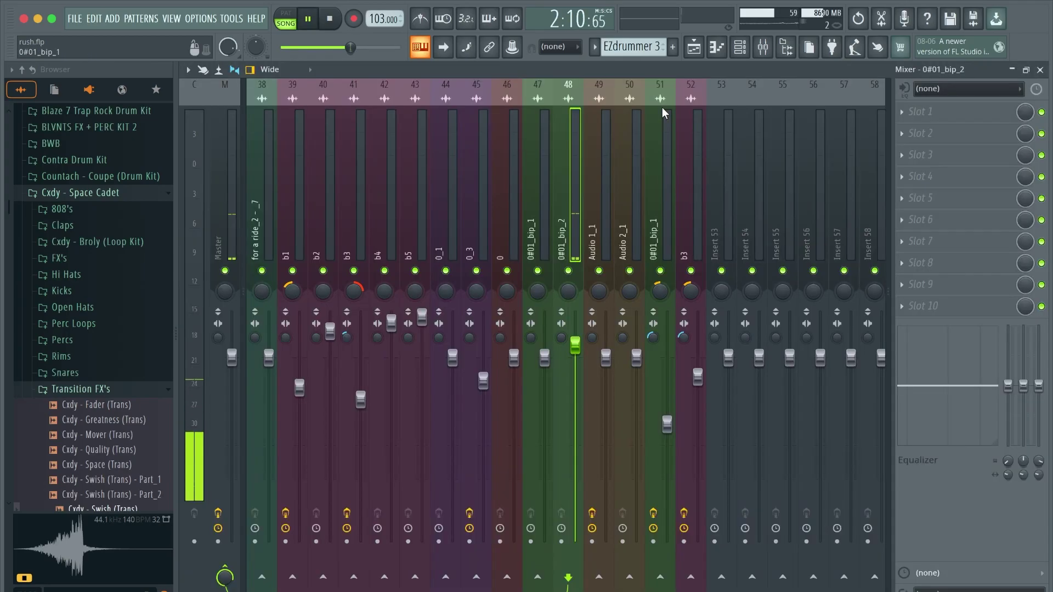
left_click(694, 48)
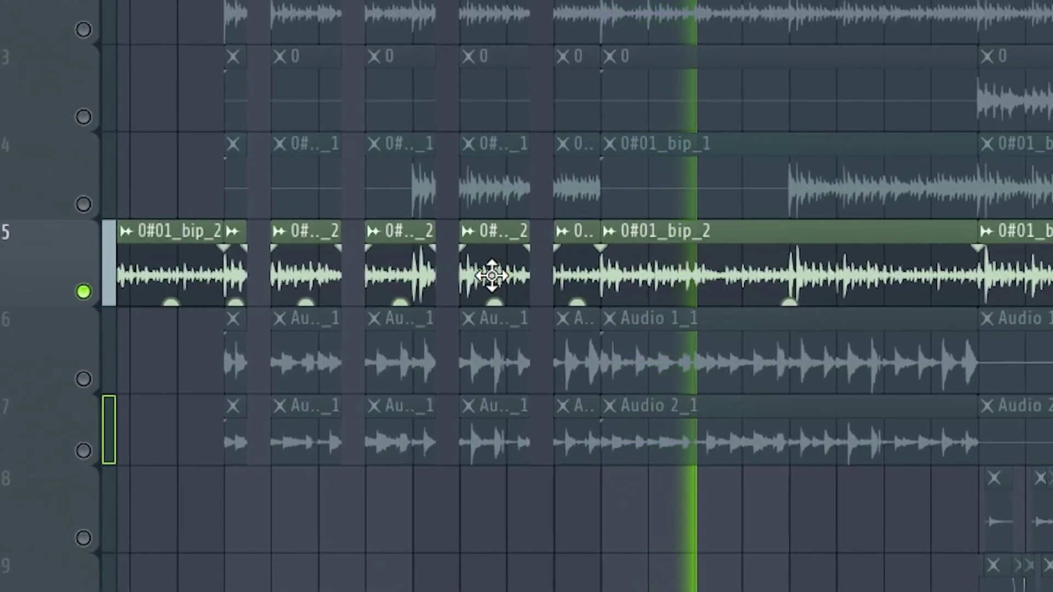
left_click(23, 204)
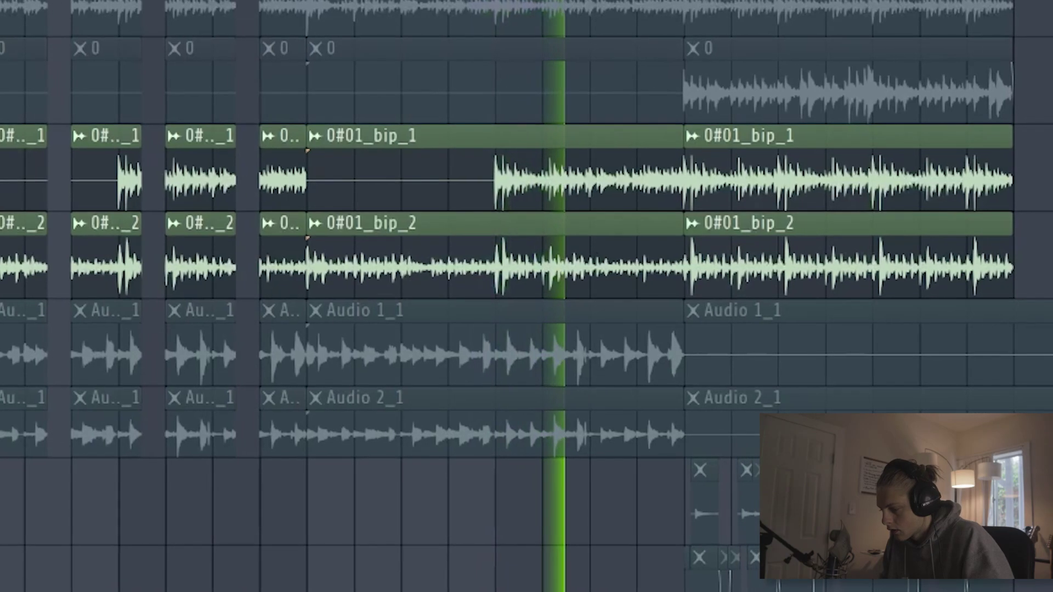
left_click(1, 449)
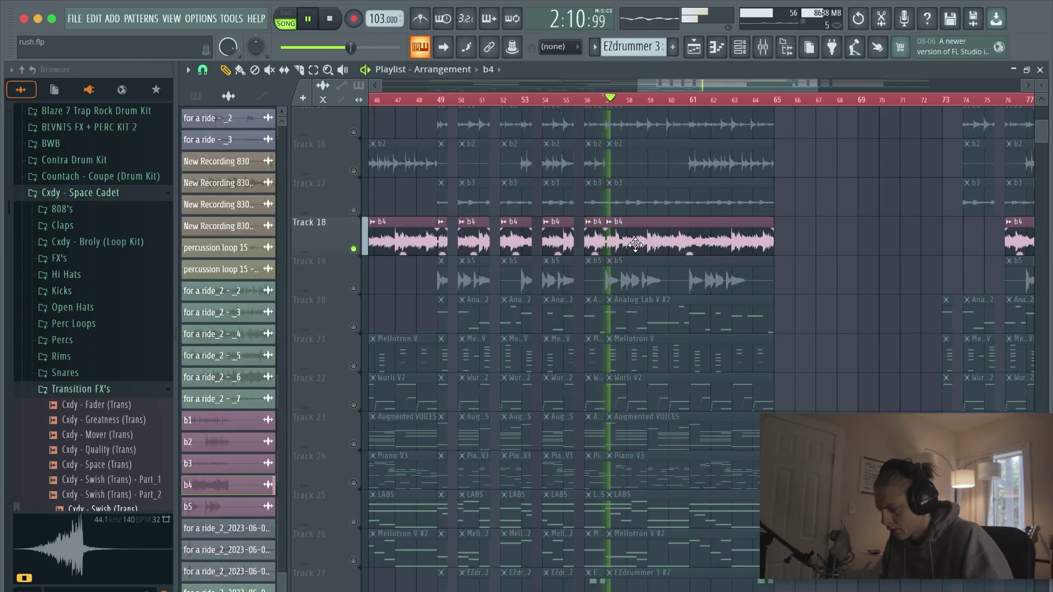
Open the b4 audio clip's settings from Track 18 and raise the clip's volume.
double_click(643, 239)
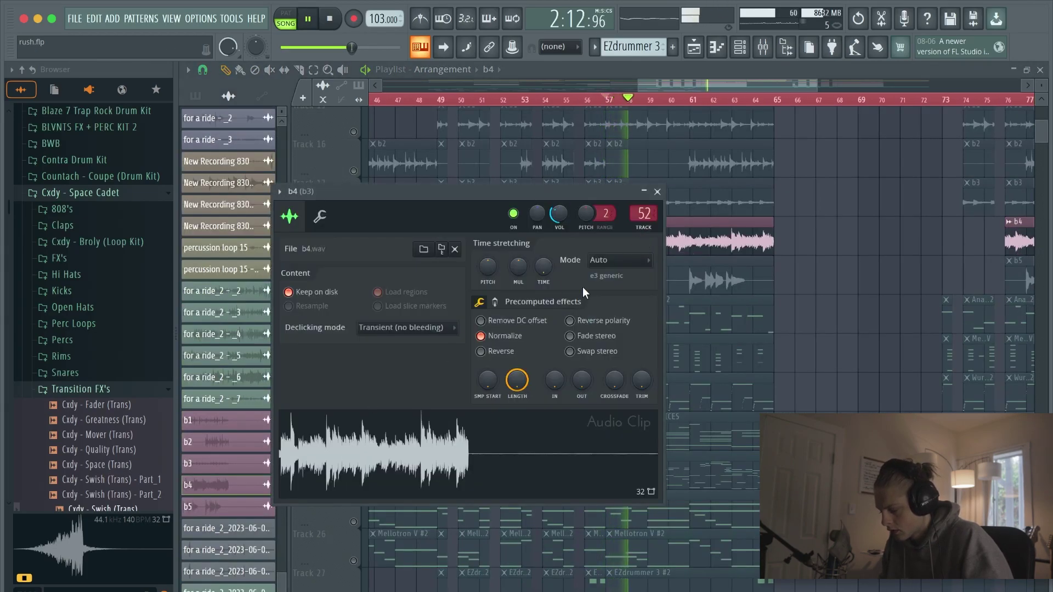
left_click_drag(559, 214, 559, 192)
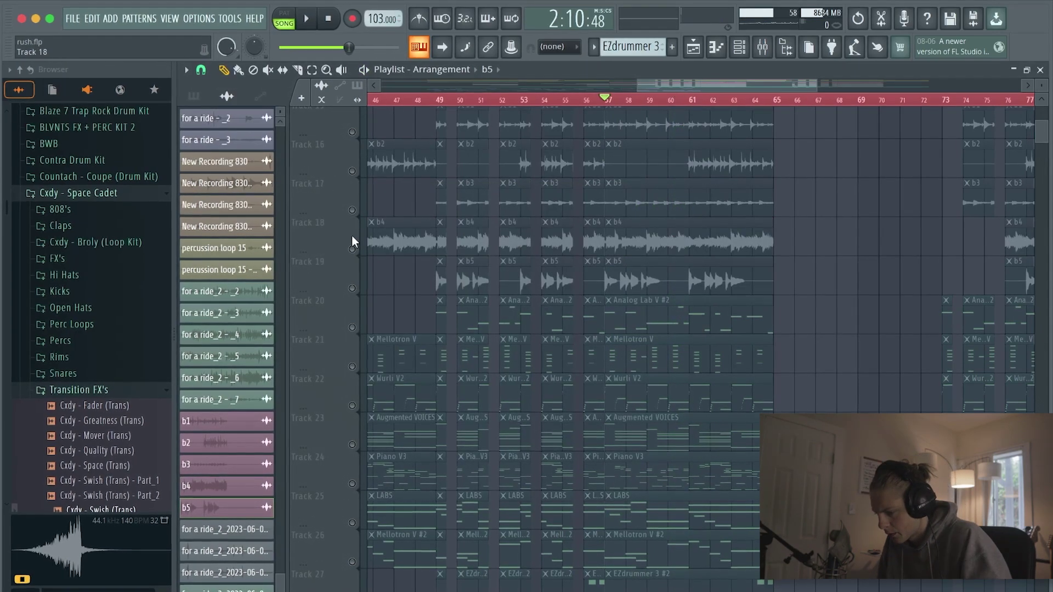
Examine the b3 audio clip's settings from Track 17 and play it together with the b4 clips on Track 18.
double_click(645, 182)
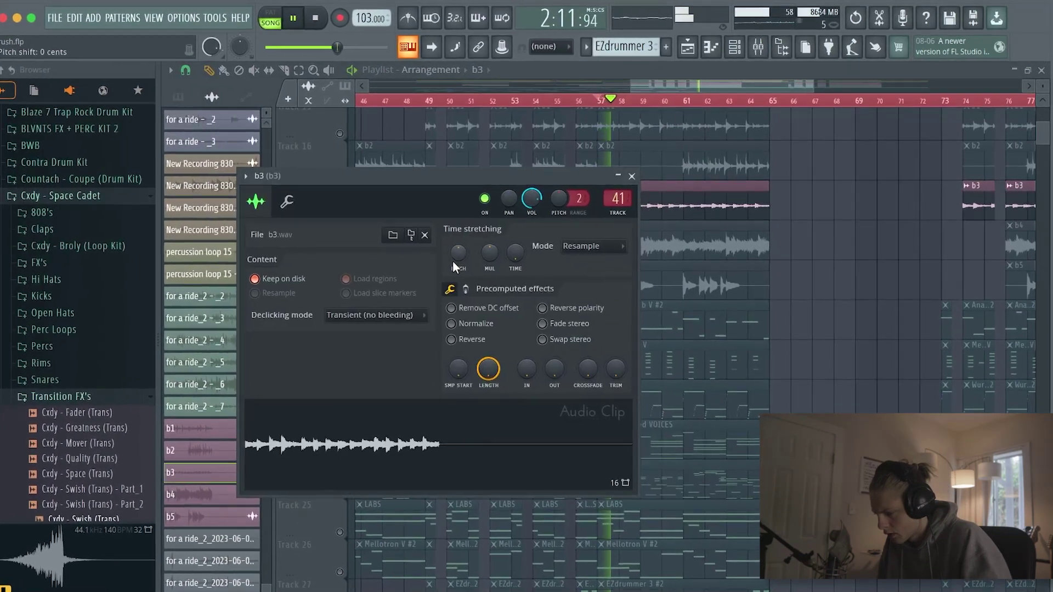
double_click(666, 206)
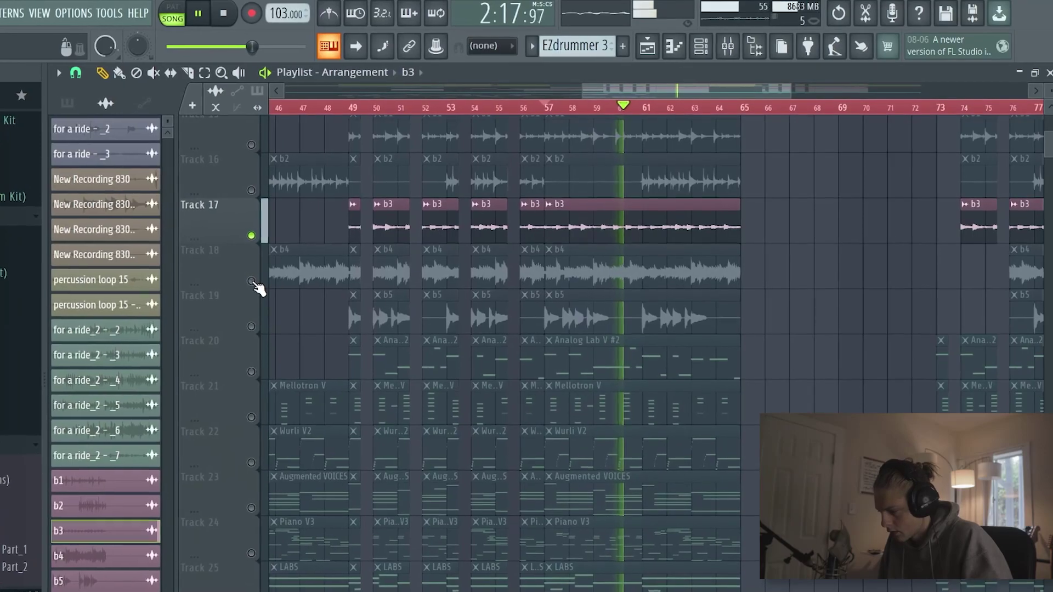
left_click(270, 276)
left_click(619, 271)
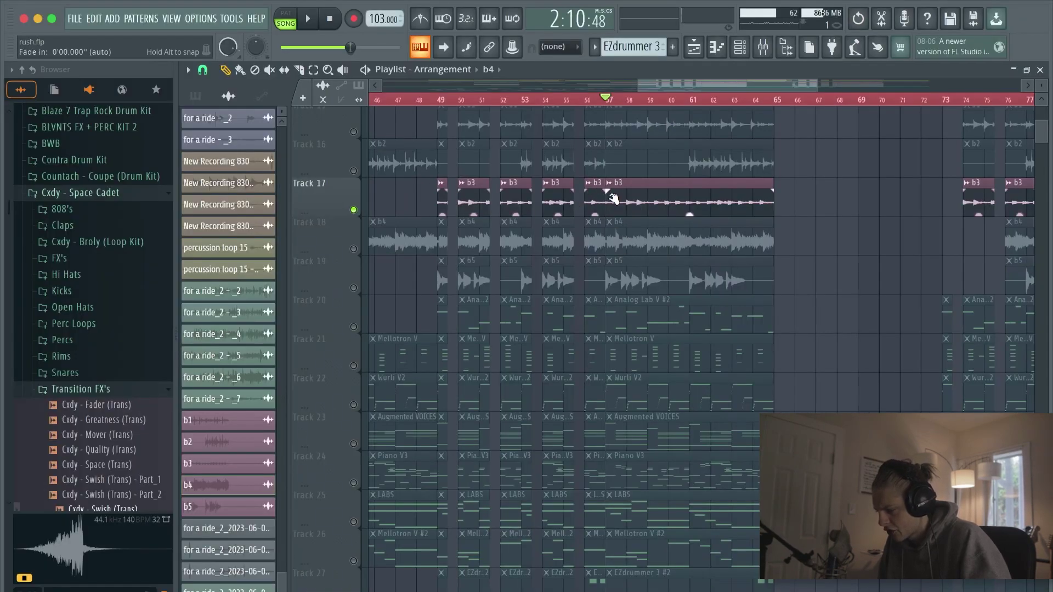
double_click(610, 195)
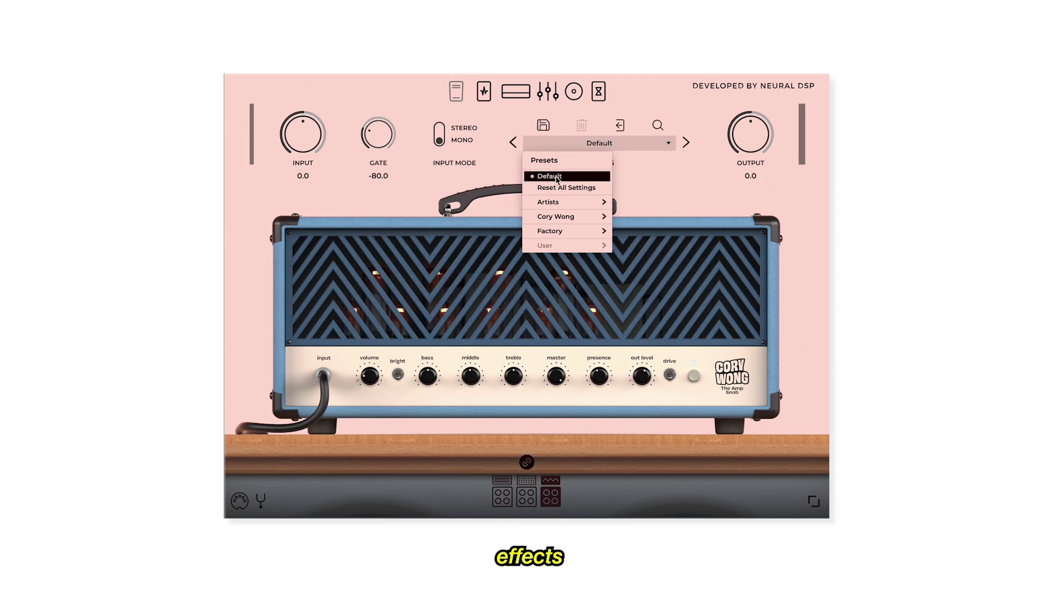
Load the Default preset in the Cory Wong amp plugin and view its effects and amp sections.
left_click(557, 179)
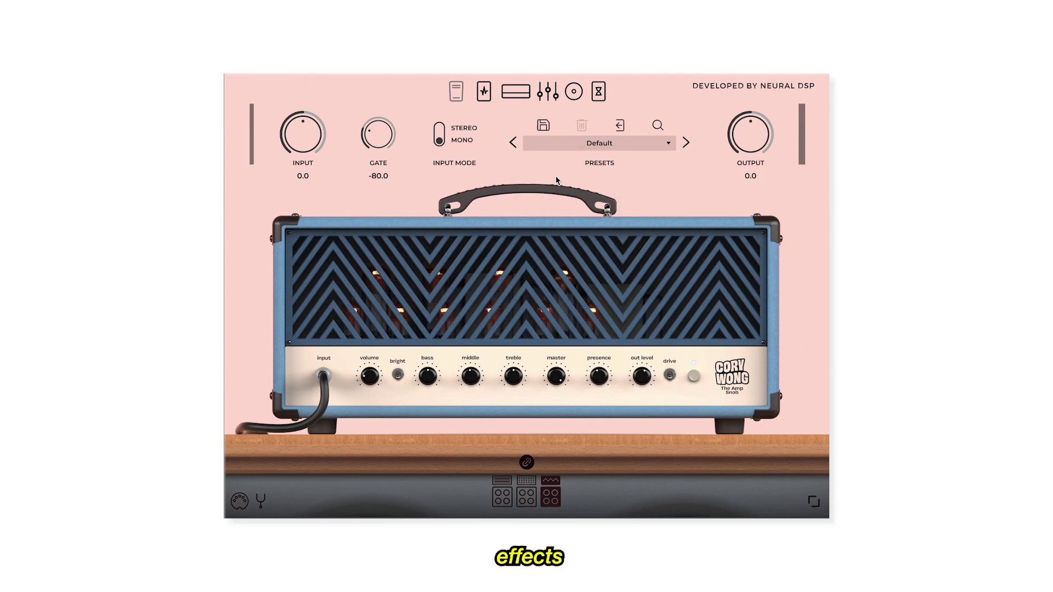
left_click(484, 94)
left_click(522, 99)
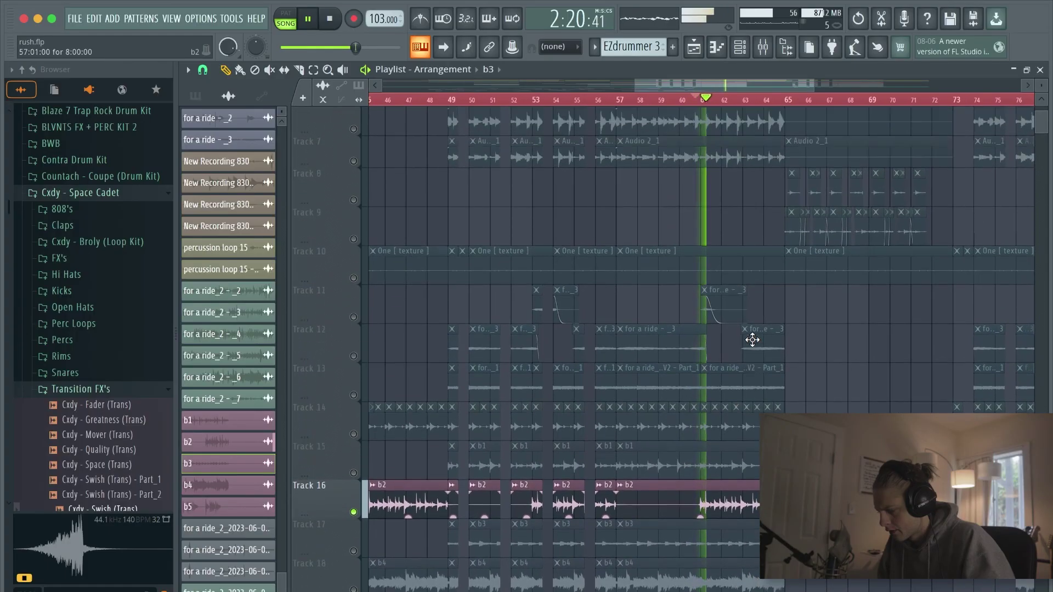
Look over the playlist arrangement and enable Track 15 to hear the b1 clips alongside b2 on Track 16.
scroll(751, 338, "up", 3)
scroll(752, 340, "down", 2)
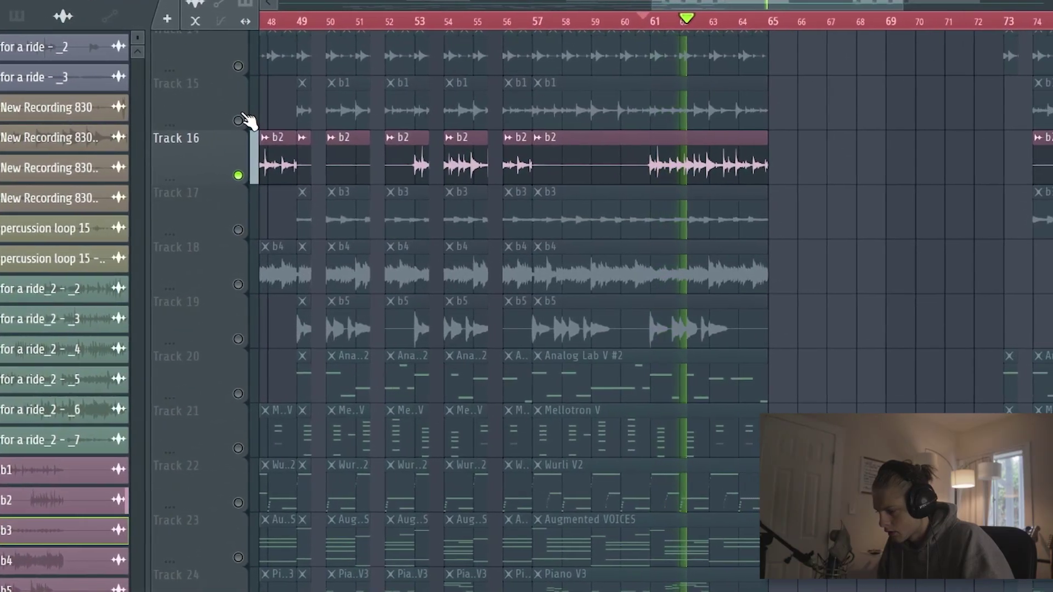
left_click(266, 122)
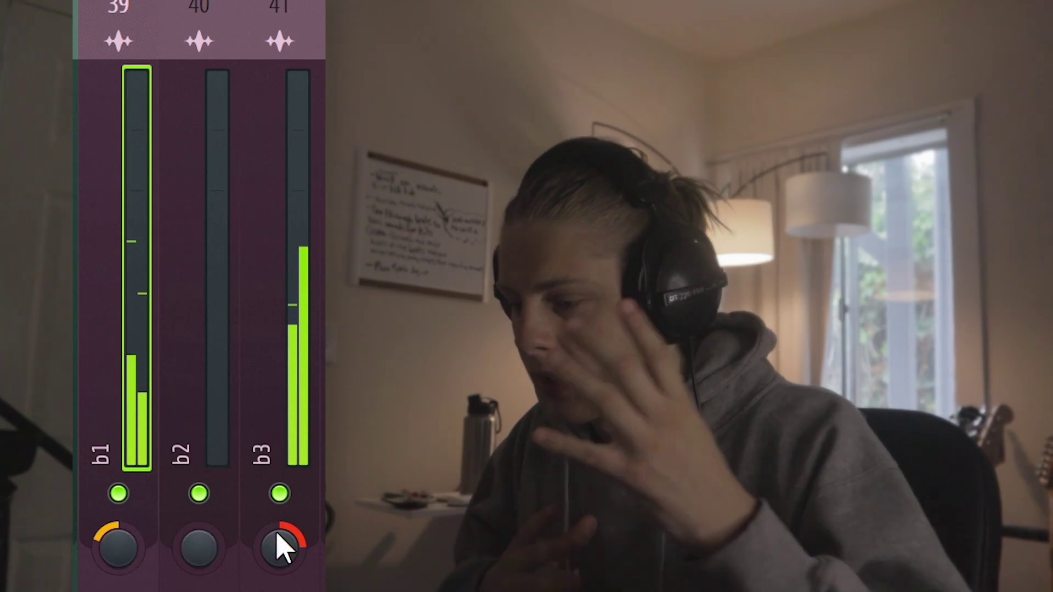
Examine the panning and effects chain of the b3 mixer channel, and return to the playlist.
left_click_drag(278, 534, 278, 544)
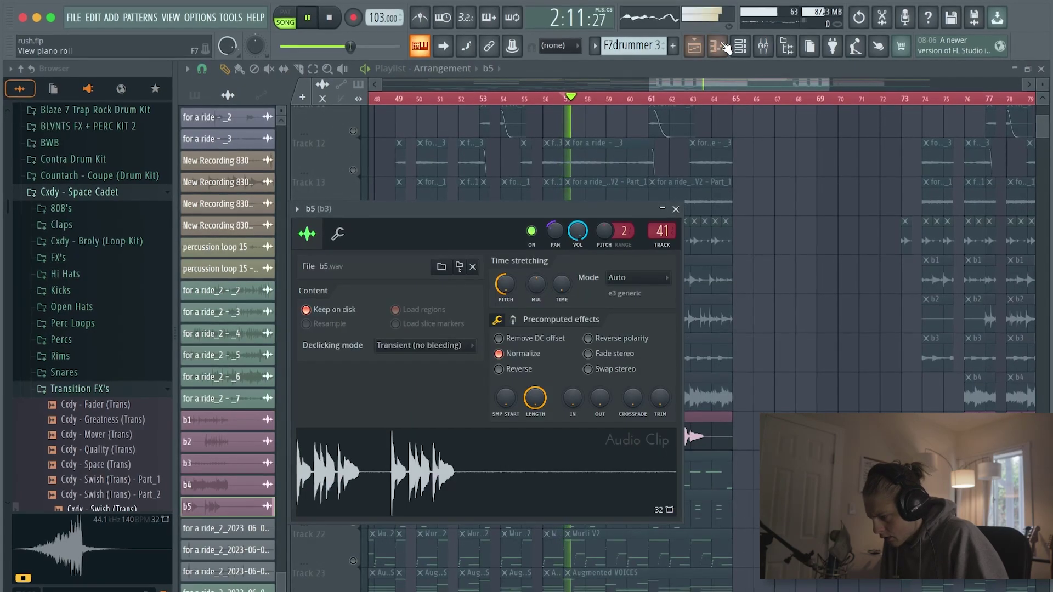
left_click(763, 47)
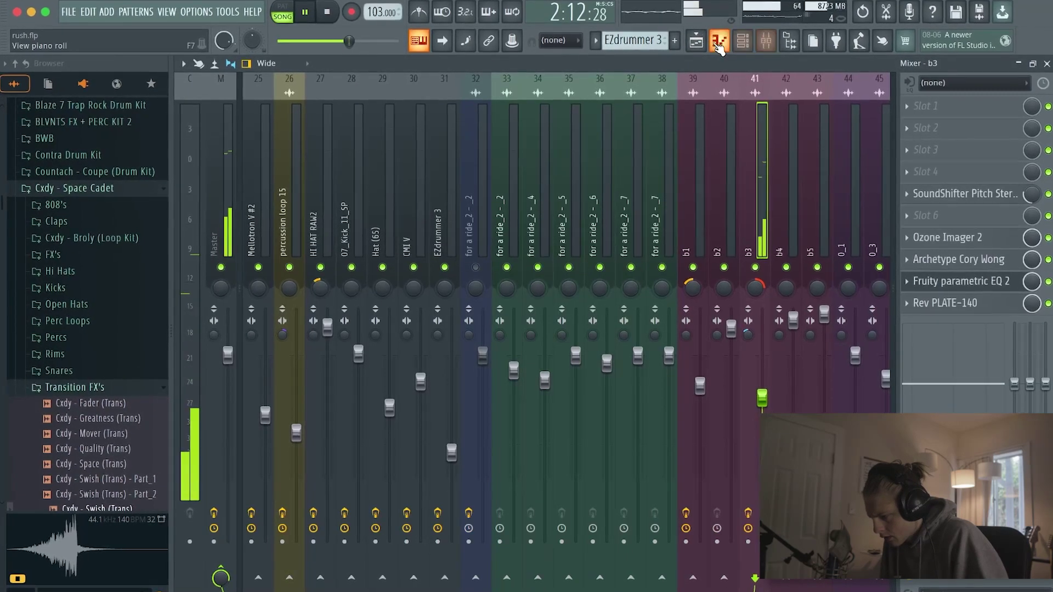
scroll(699, 109, "right", 2)
left_click(695, 41)
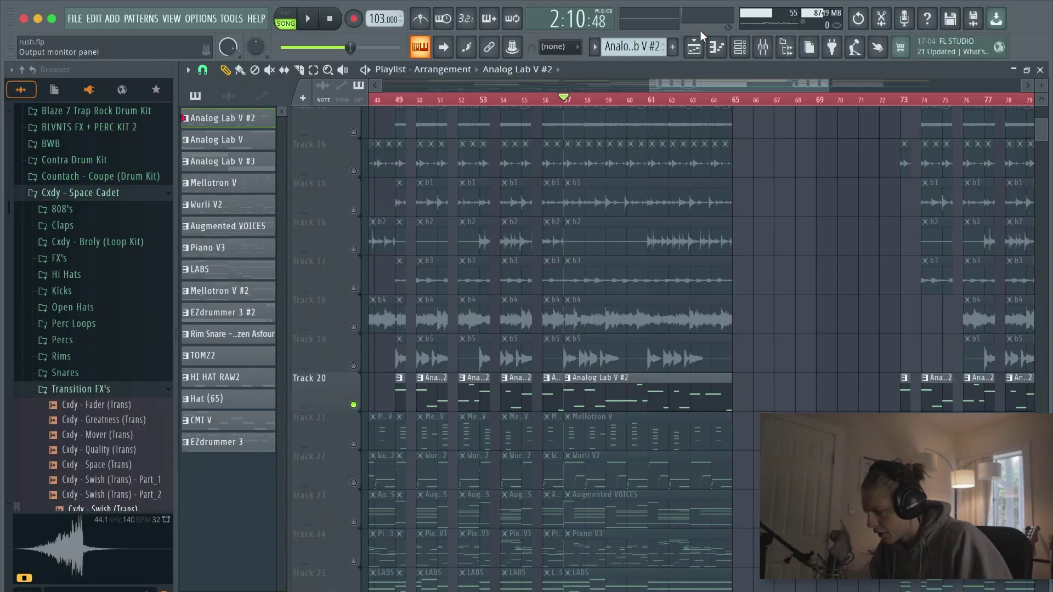
Open the Analog Lab V #2 pattern in the piano roll and examine its notes.
left_click(718, 47)
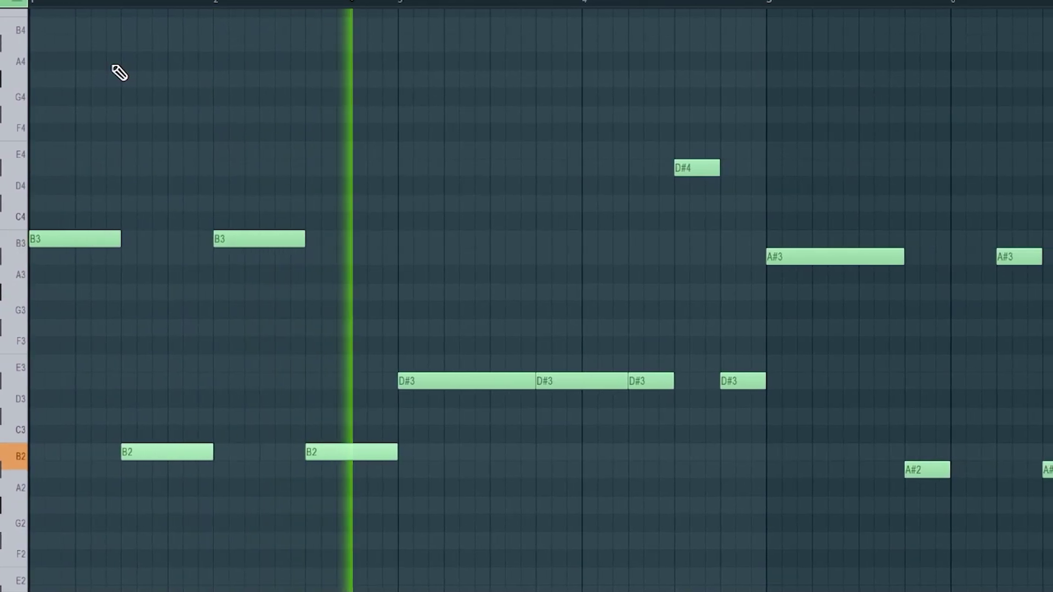
left_click_drag(691, 1, 862, 1)
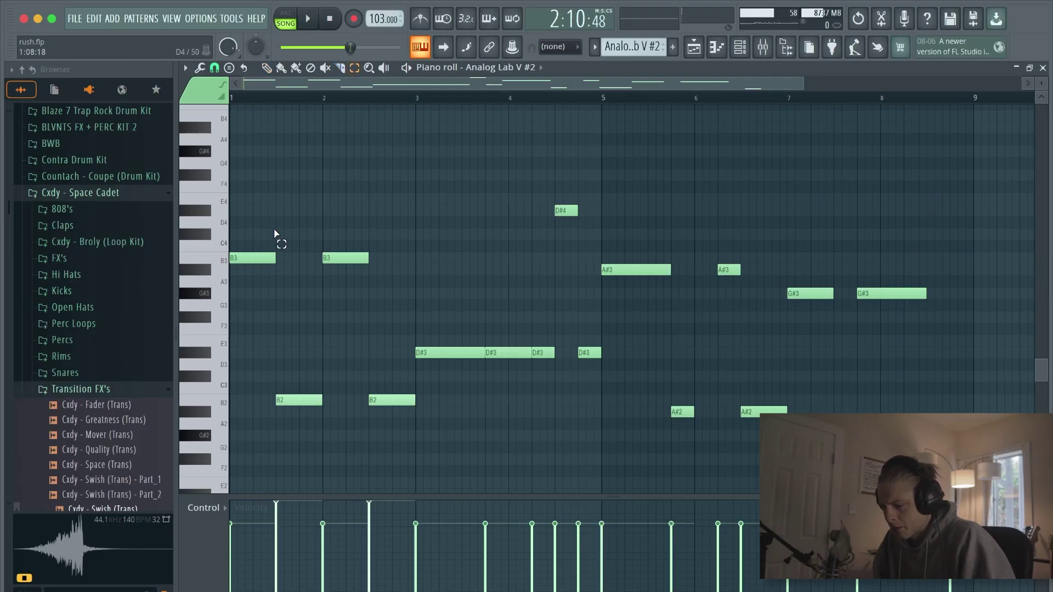
left_click_drag(348, 261, 243, 351)
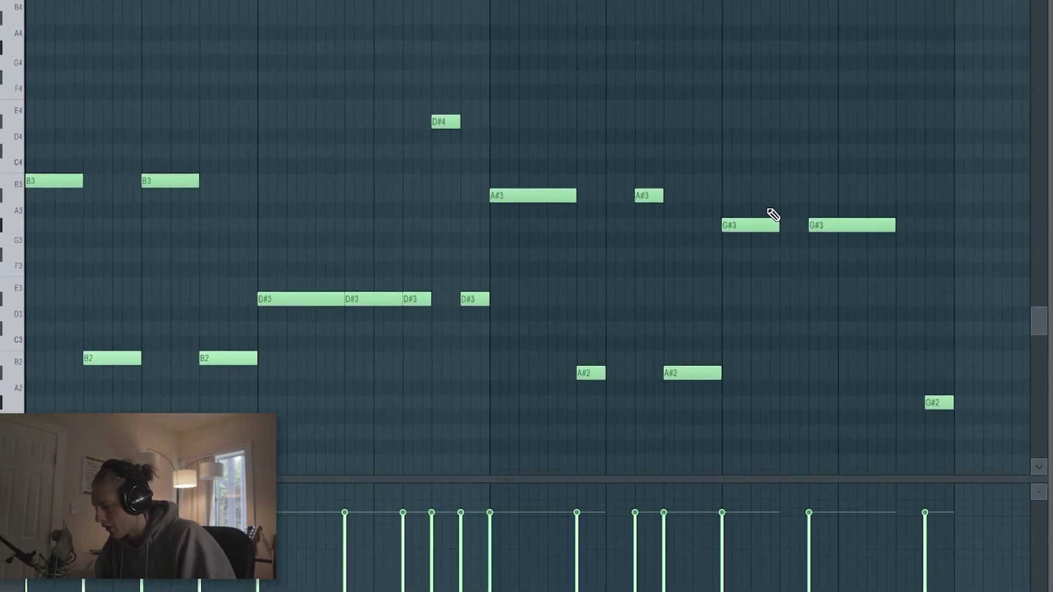
Play the Mellotron V pattern and examine its chords in the piano roll.
key("space")
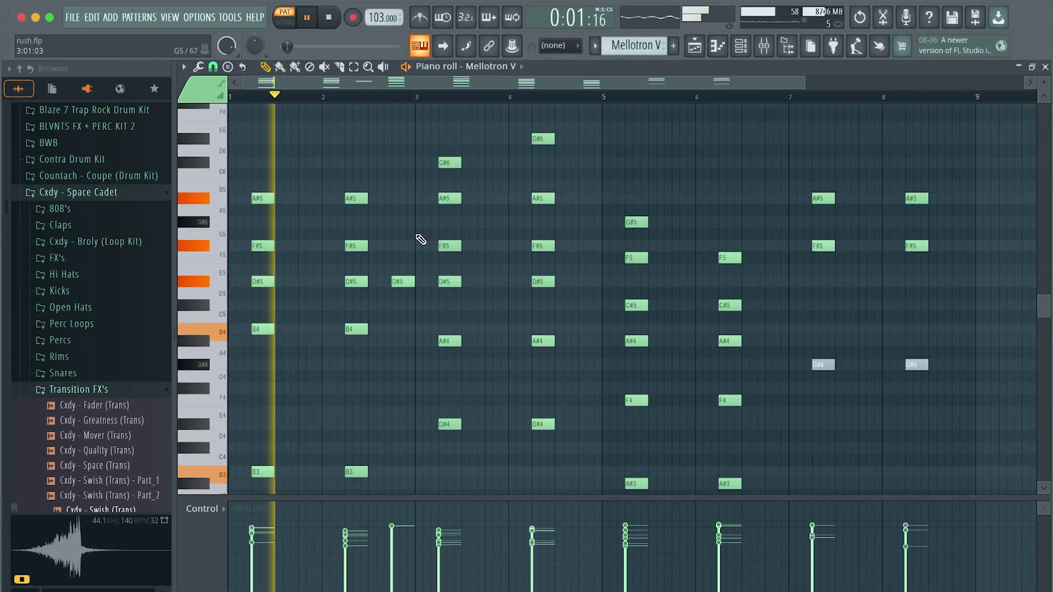
scroll(420, 239, "down", 2)
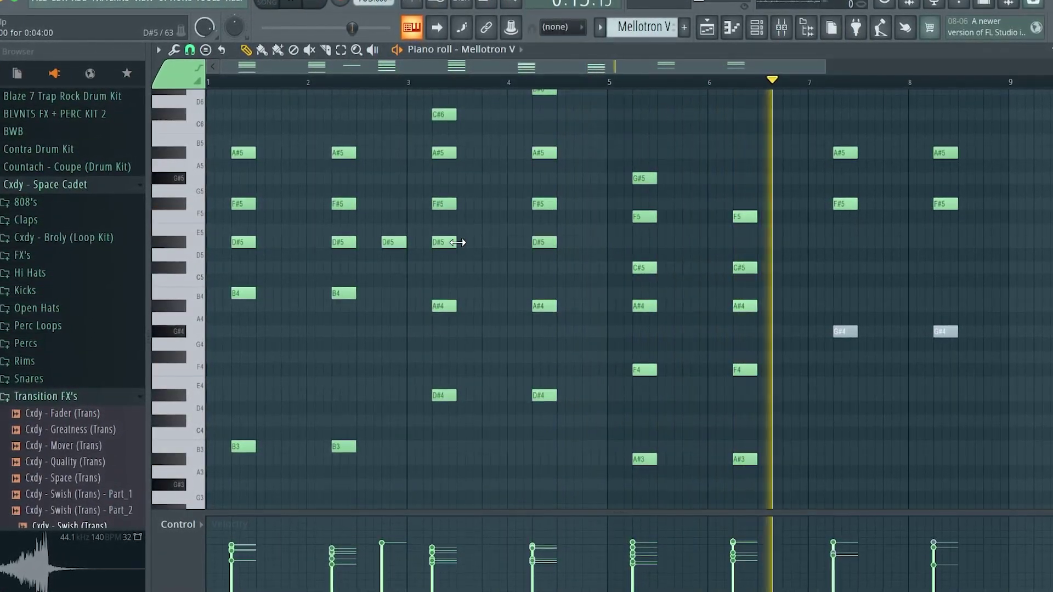
left_click(474, 295)
right_click(474, 295)
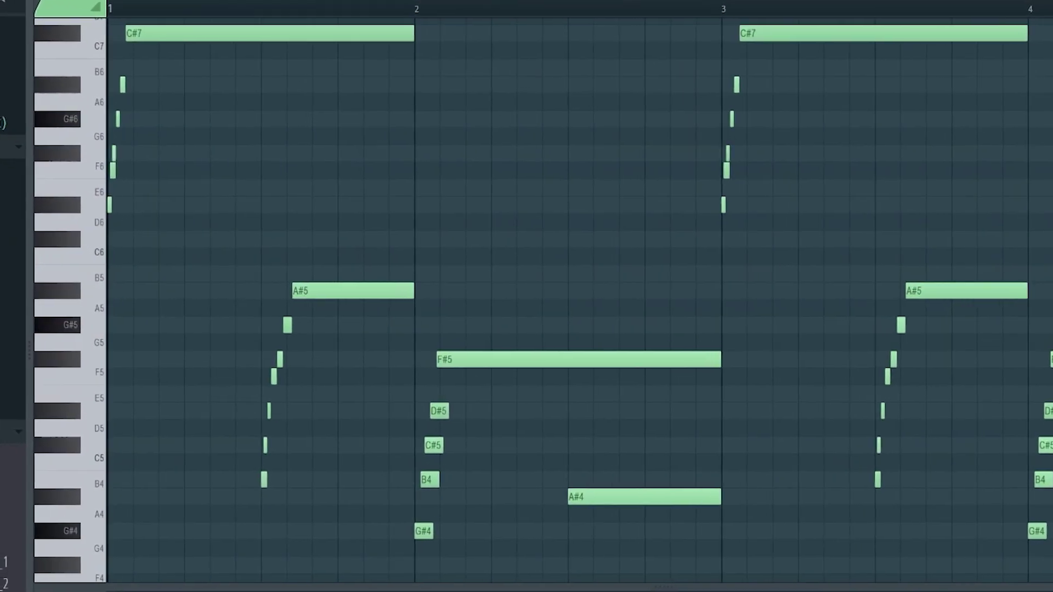
Play the Wurli V2 pattern in the piano roll and view its repeating runs across several bars.
left_click_drag(488, 1, 414, 1)
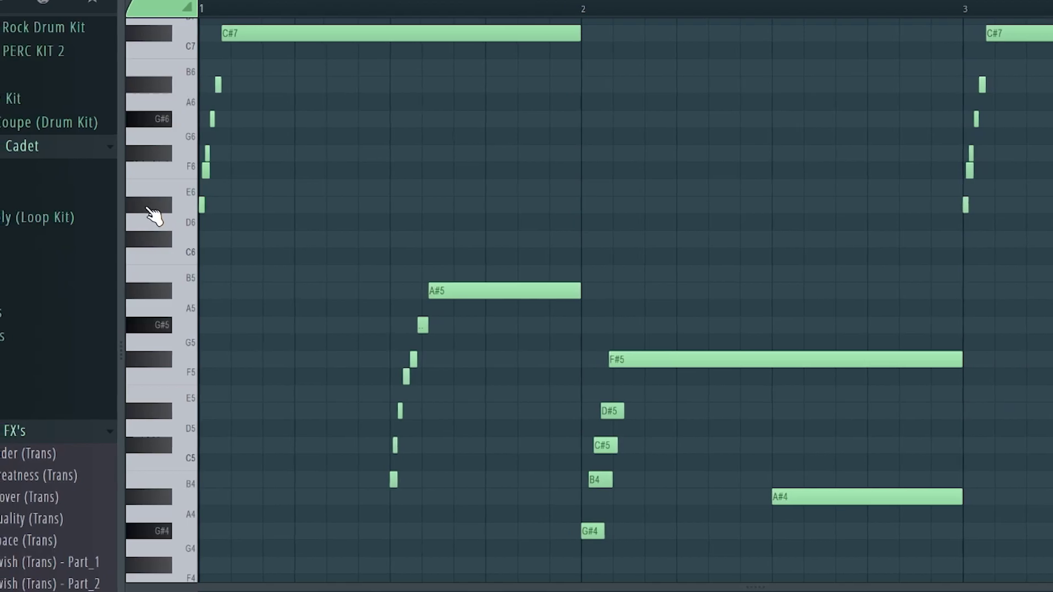
key("space")
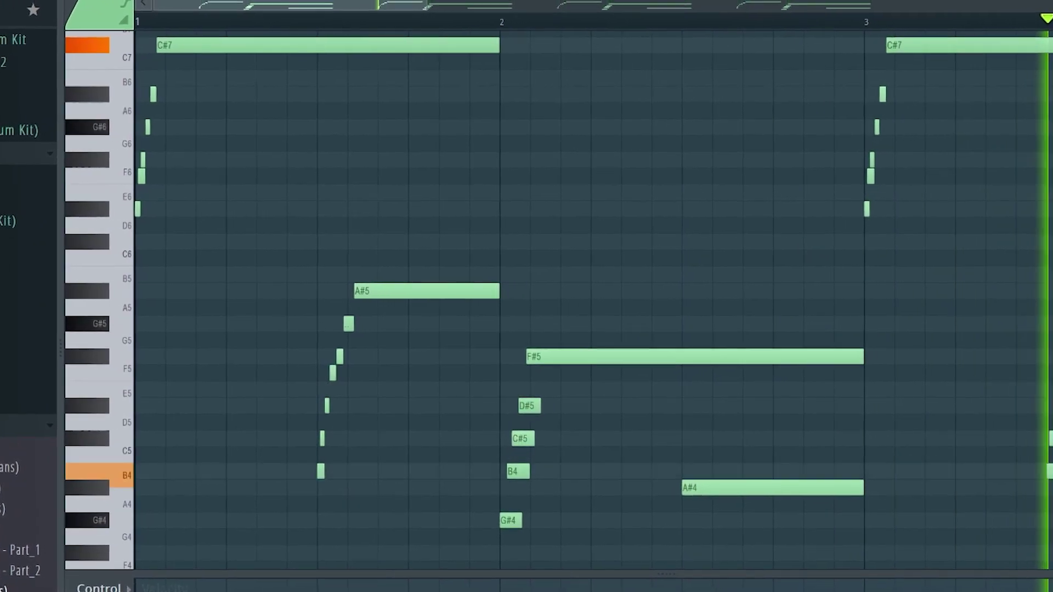
left_click_drag(448, 2, 628, 14)
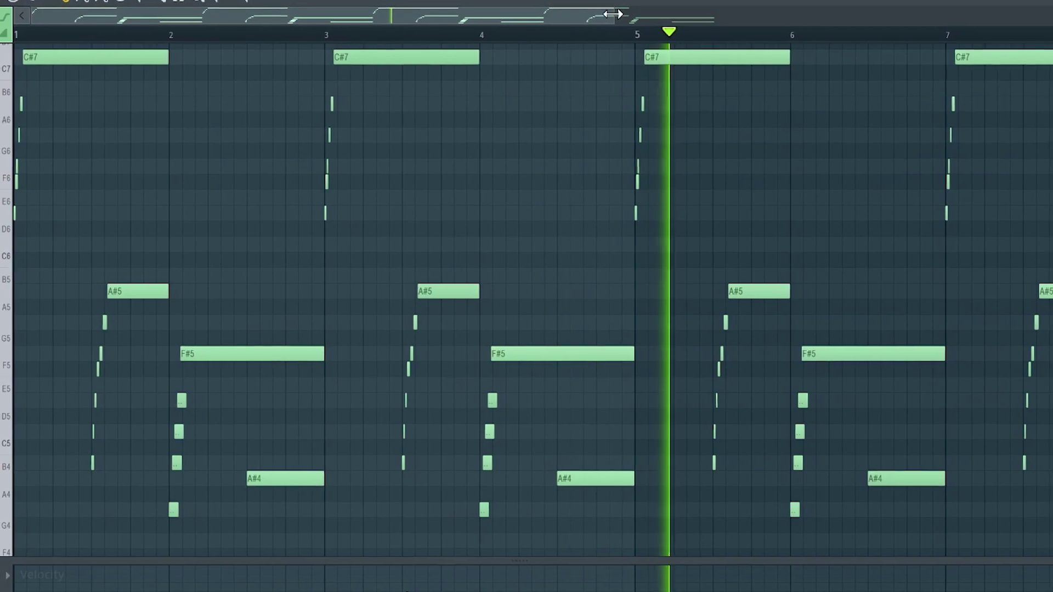
key("space")
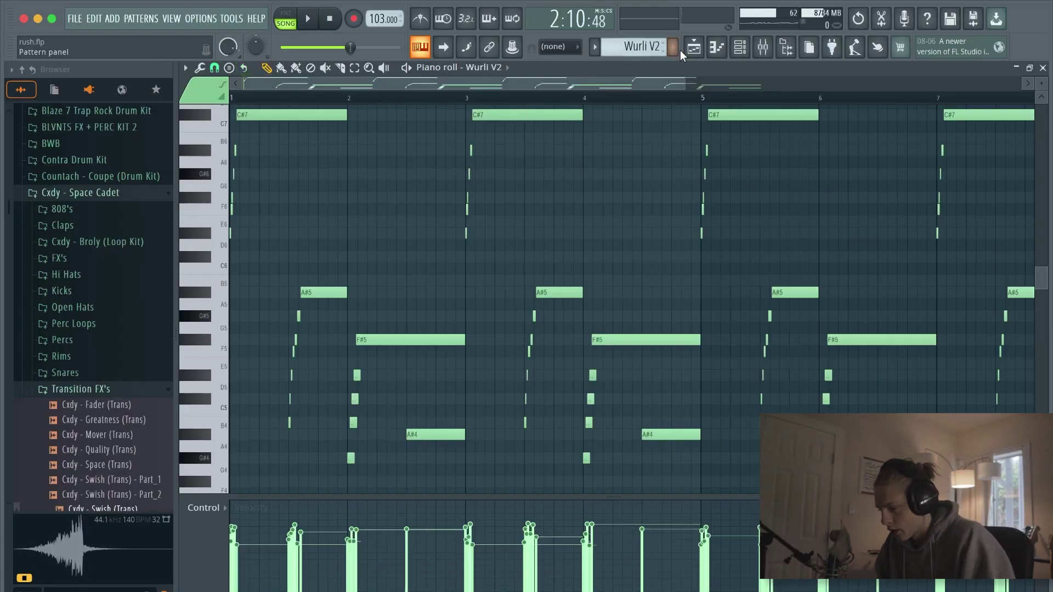
Examine the opening D#6 to C#7 run of the Wurli V2 pattern up close.
left_click_drag(686, 83, 291, 84)
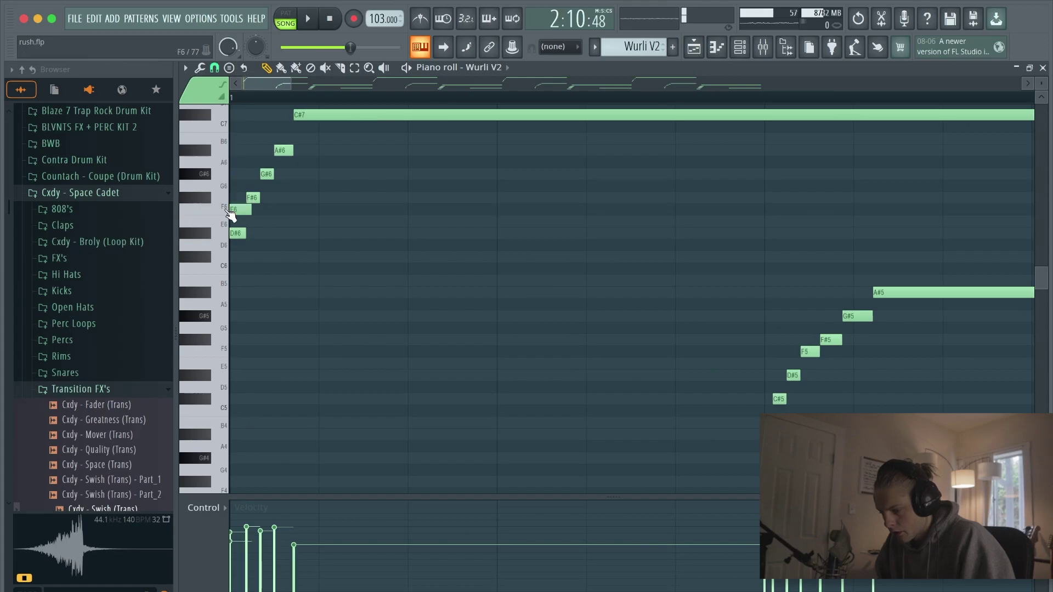
left_click_drag(250, 194, 182, 173)
left_click_drag(280, 153, 182, 155)
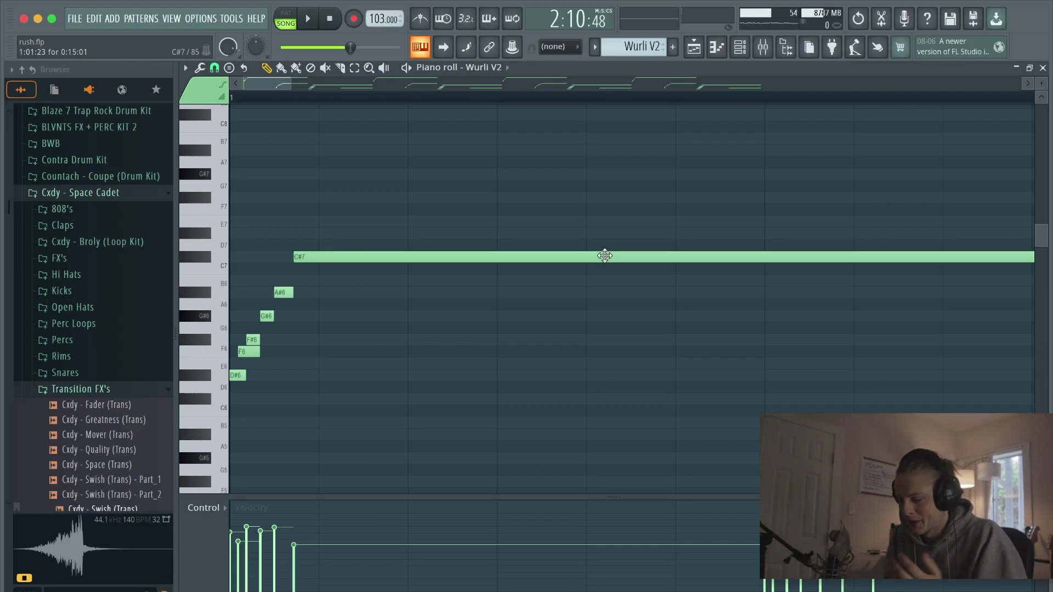
left_click_drag(289, 83, 548, 165)
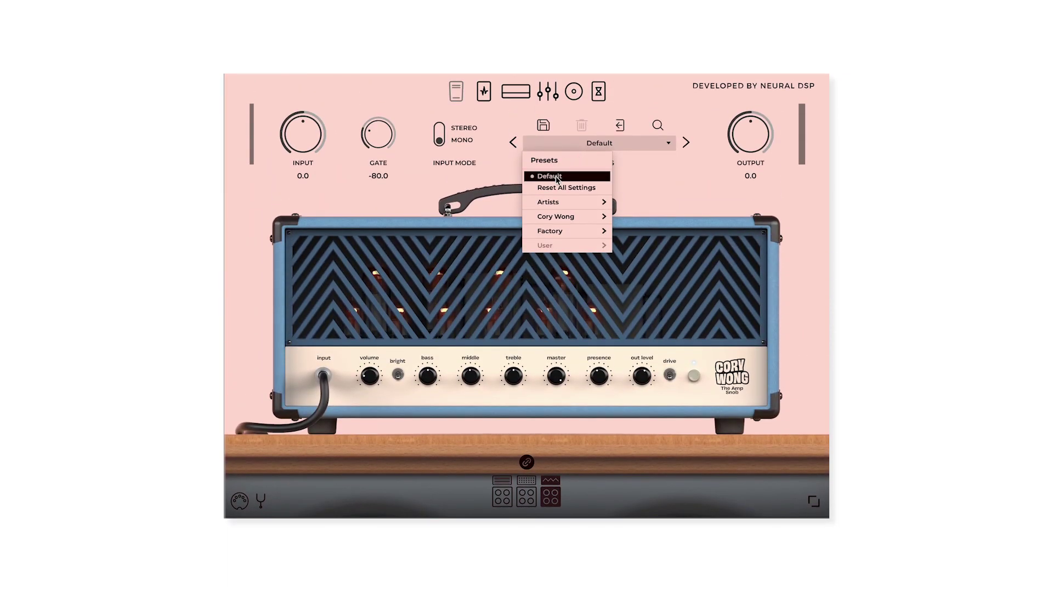
Choose the Default preset in the Cory Wong amp plugin.
left_click(557, 178)
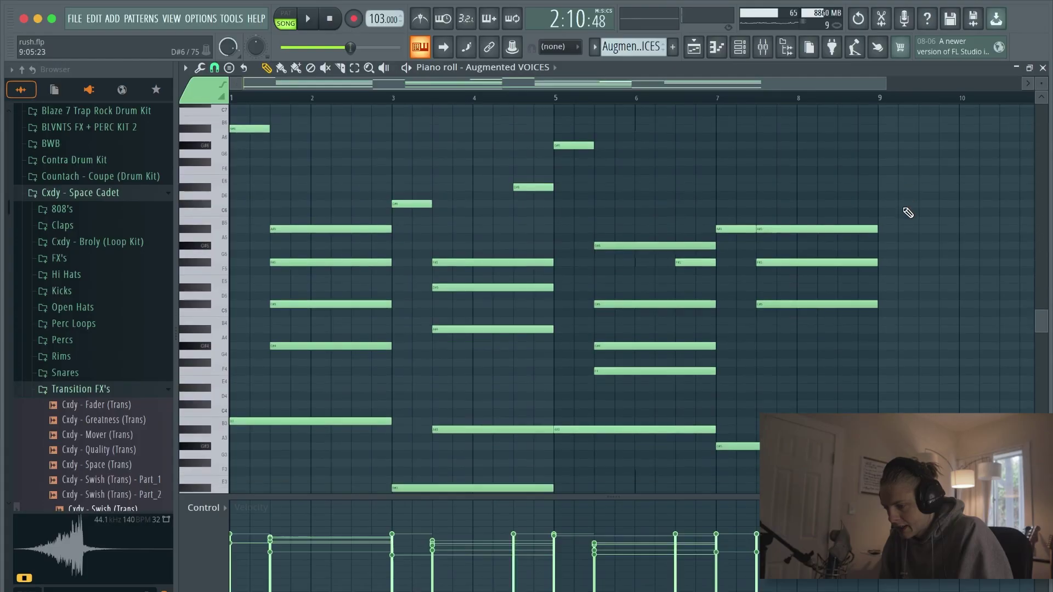
Examine the chords, bass notes and high melody notes of the Augmented VOICES pattern in the piano roll.
scroll(908, 213, "down", 1)
scroll(908, 213, "up", 1)
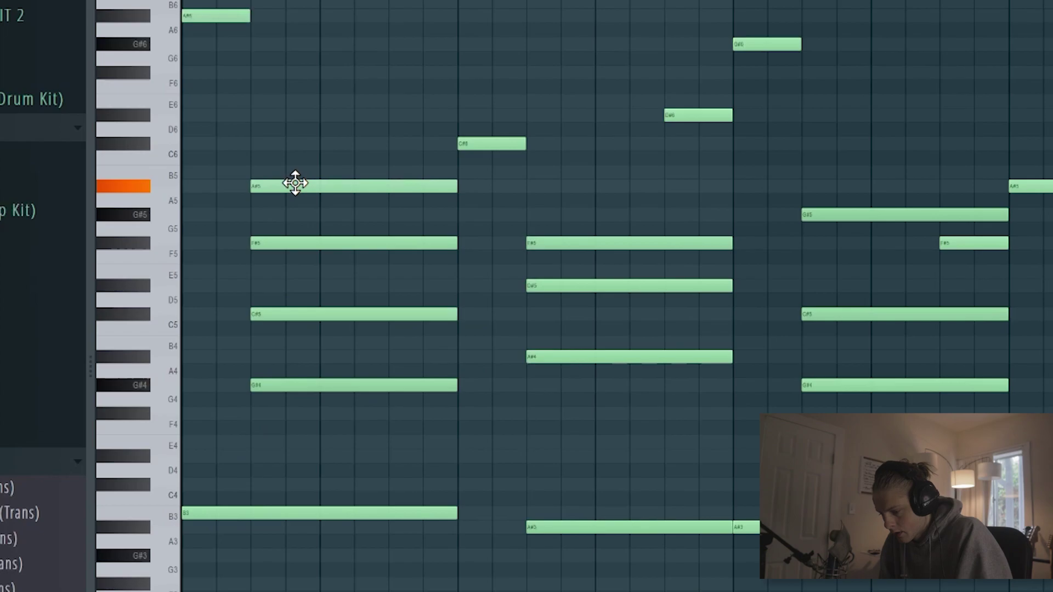
scroll(455, 514, "down", 2)
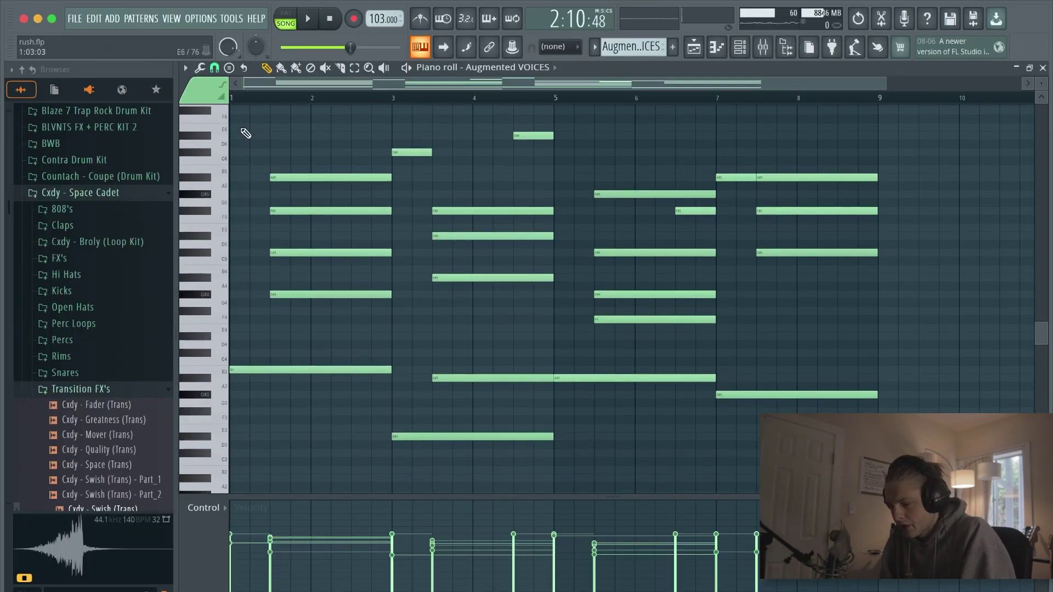
scroll(275, 214, "up", 2)
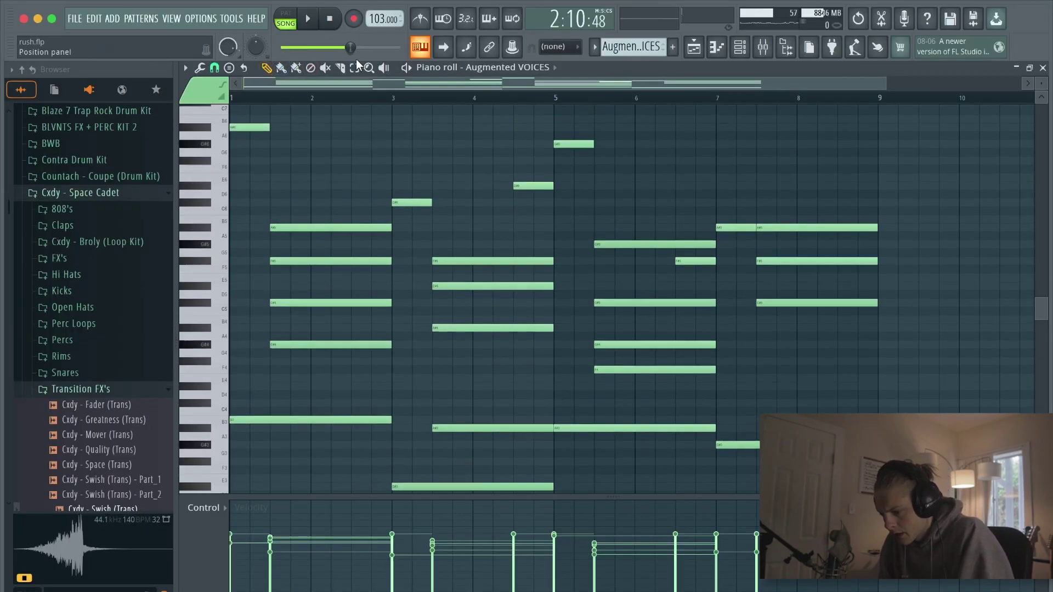
scroll(617, 171, "down", 3)
scroll(618, 171, "up", 1, "ctrl")
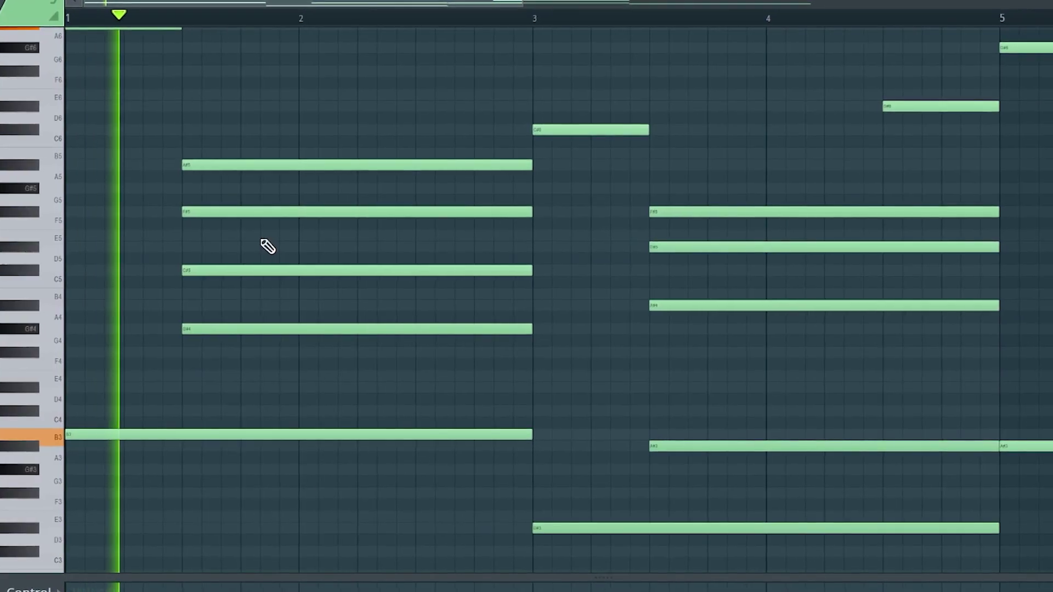
Follow the Augmented VOICES chords and melody notes through bars 1 to 8 in the piano roll during playback.
scroll(408, 282, "up", 1)
scroll(406, 279, "up", 2)
scroll(406, 280, "down", 1)
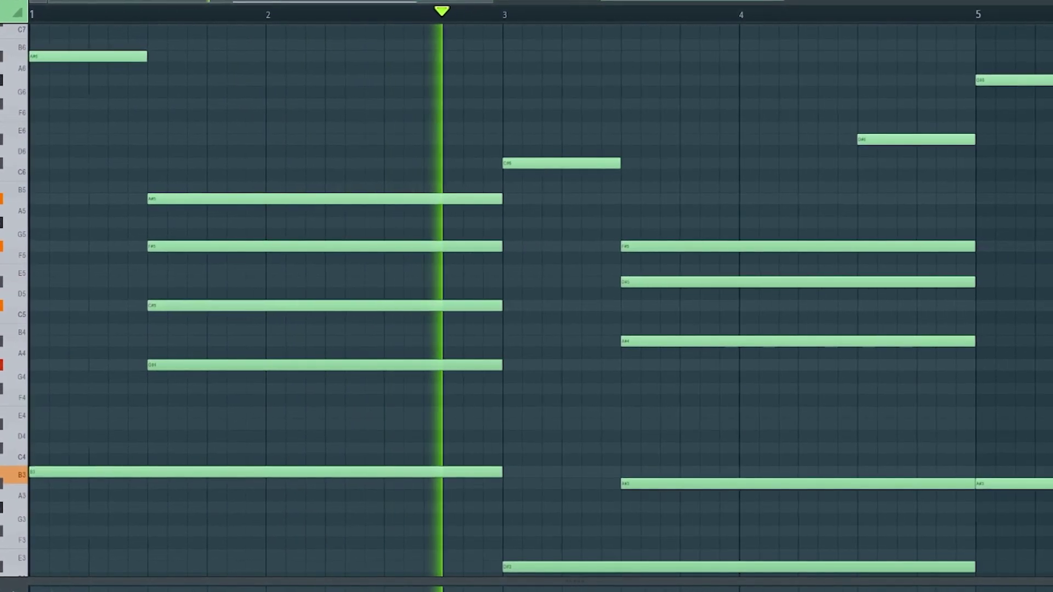
scroll(697, 145, "down", 1)
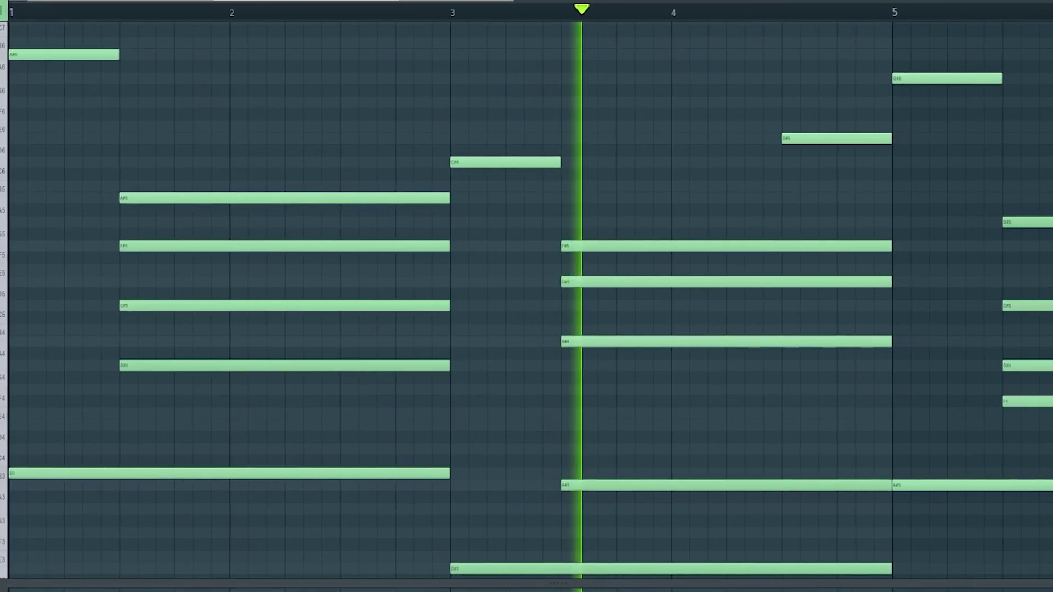
scroll(696, 145, "right", 5)
scroll(696, 145, "down", 2)
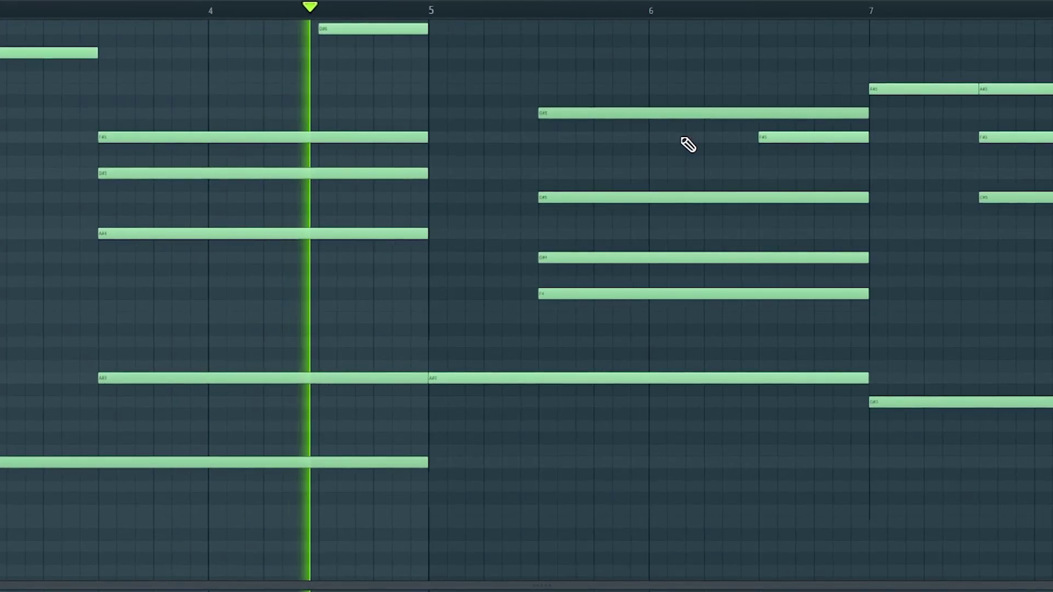
scroll(470, 188, "up", 3)
scroll(466, 188, "right", 2)
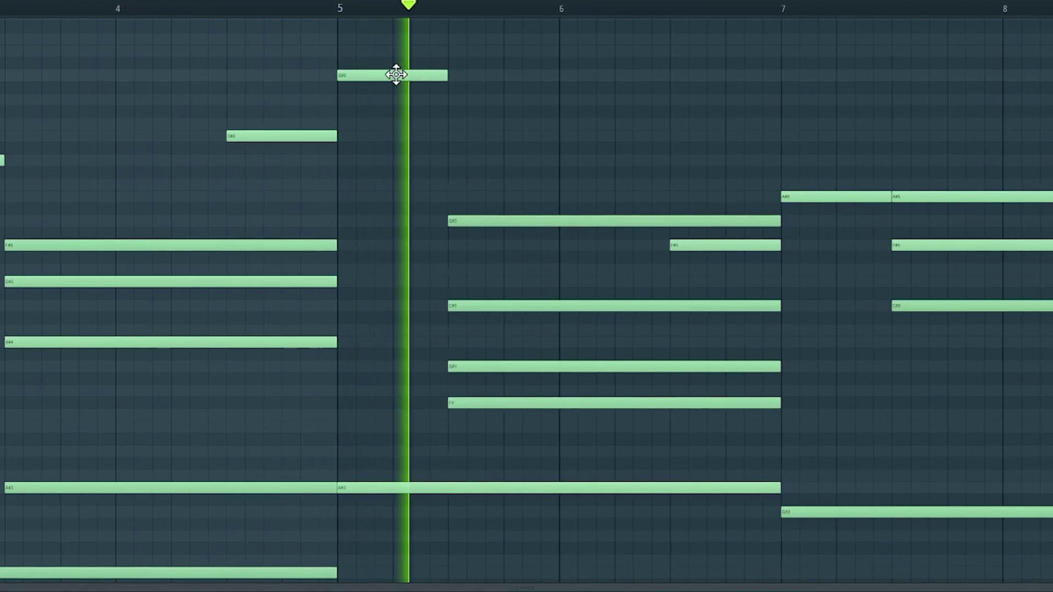
scroll(731, 47, "down", 2)
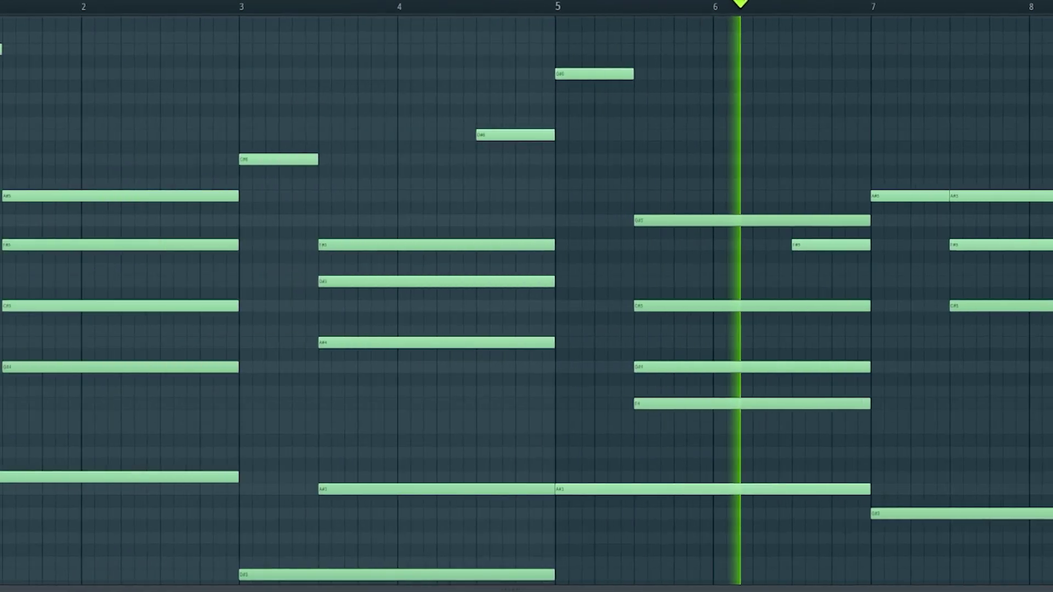
scroll(883, 15, "down", 1)
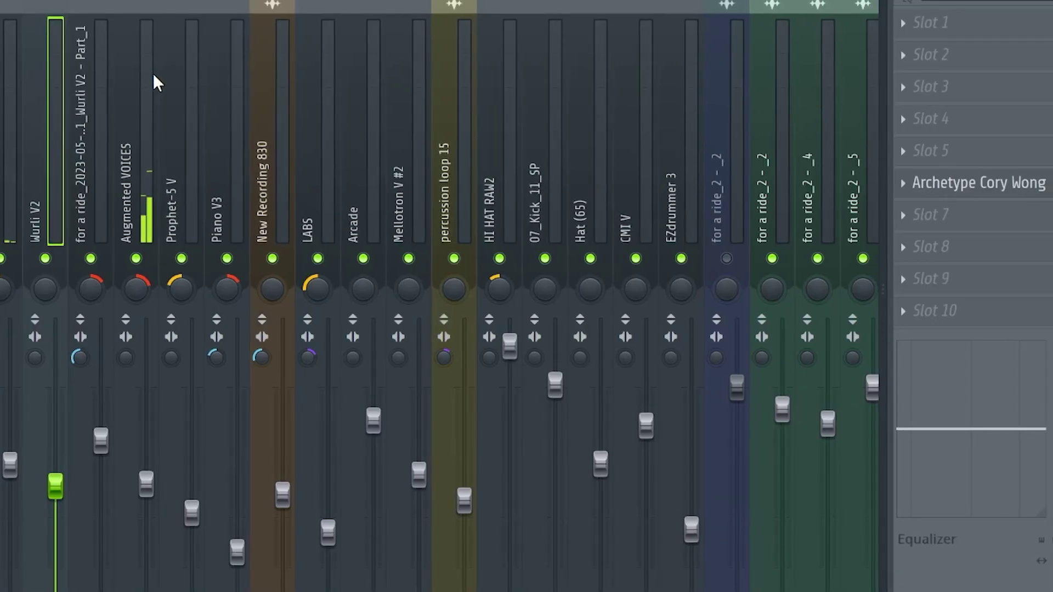
Select the Augmented VOICES mixer track, and mark the pattern's high melody notes in the piano roll.
left_click(136, 110)
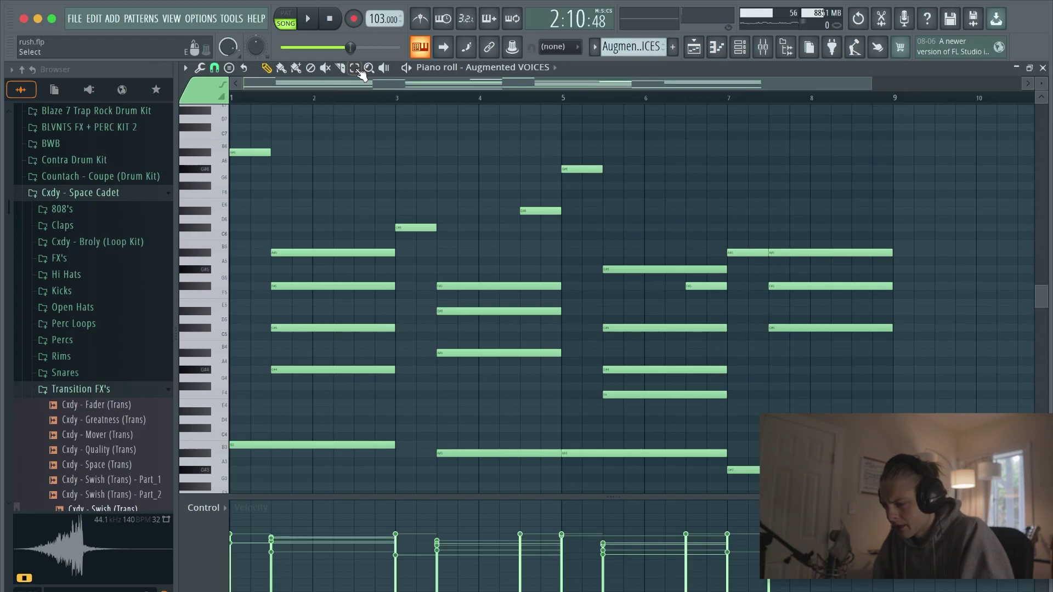
left_click_drag(247, 126, 636, 249)
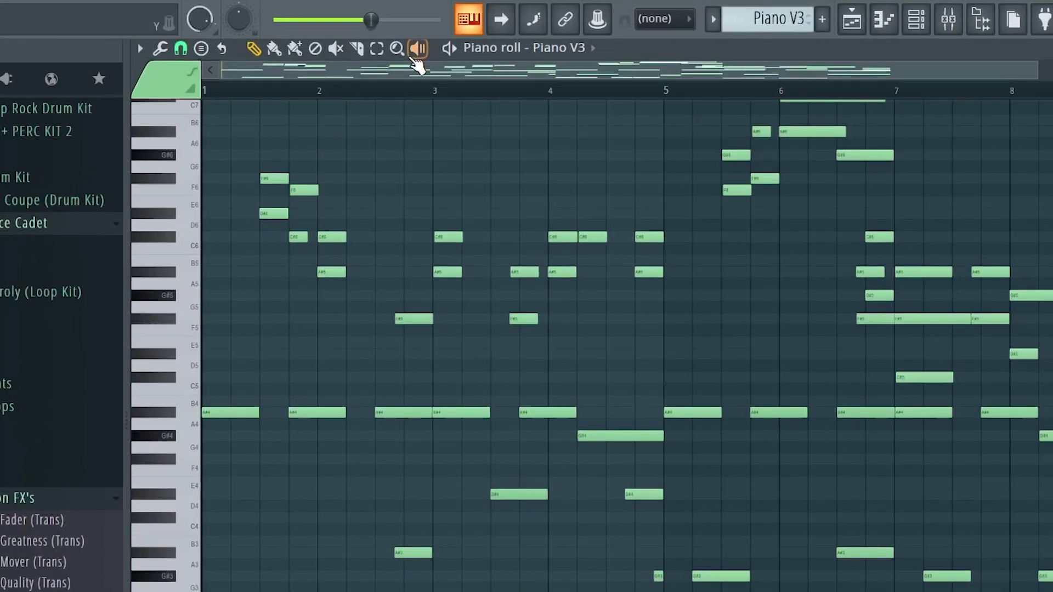
Play the Piano V3 pattern and show its notes in the piano roll.
key("space")
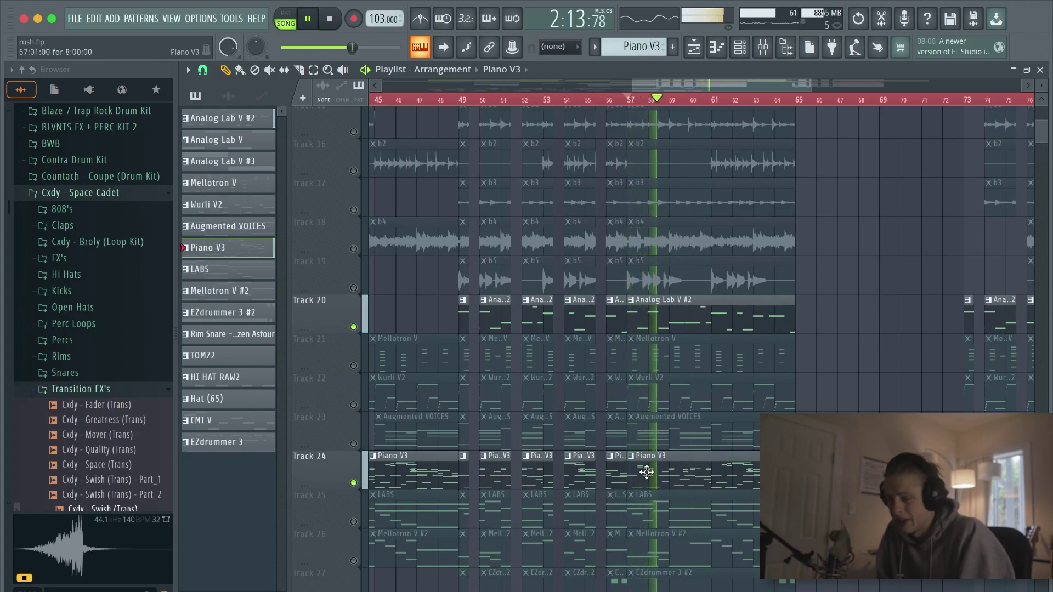
left_click(716, 47)
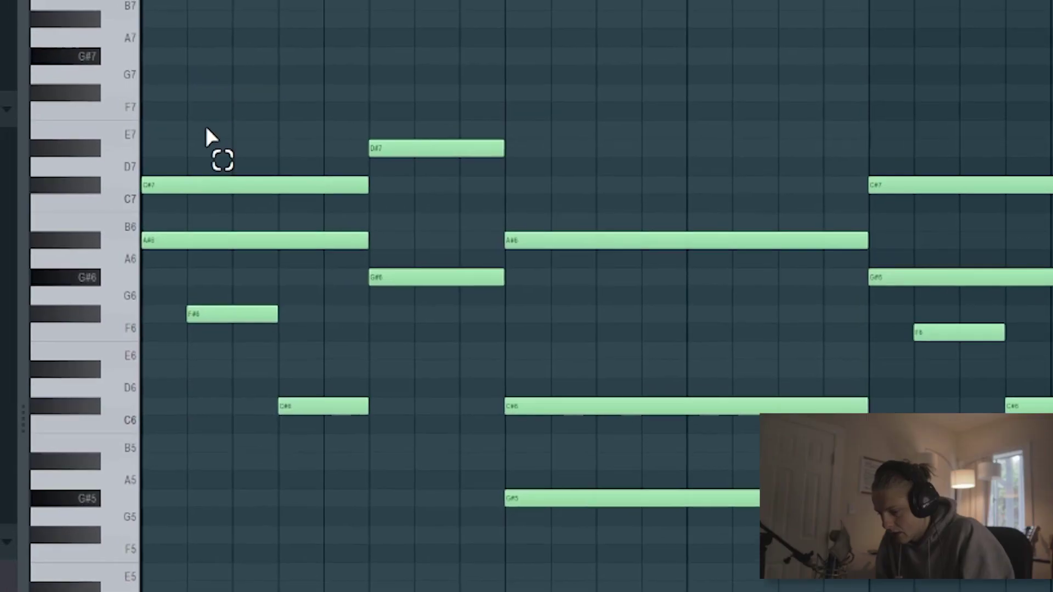
Select a group of opening notes in the piano roll and view the Mellotron V #2 track's effects in the mixer.
left_click_drag(259, 94, 305, 280)
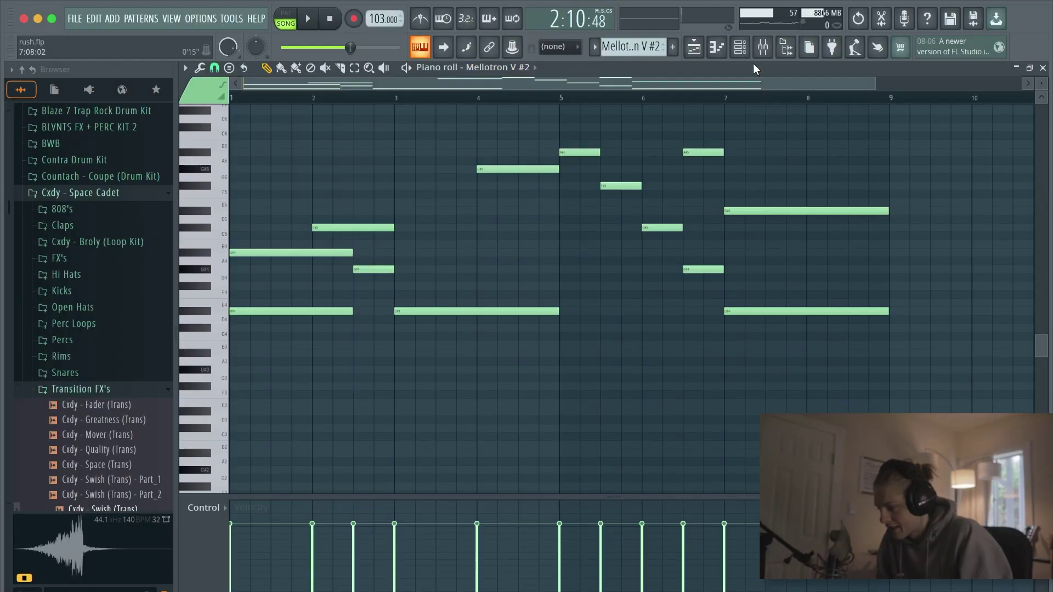
left_click(750, 51)
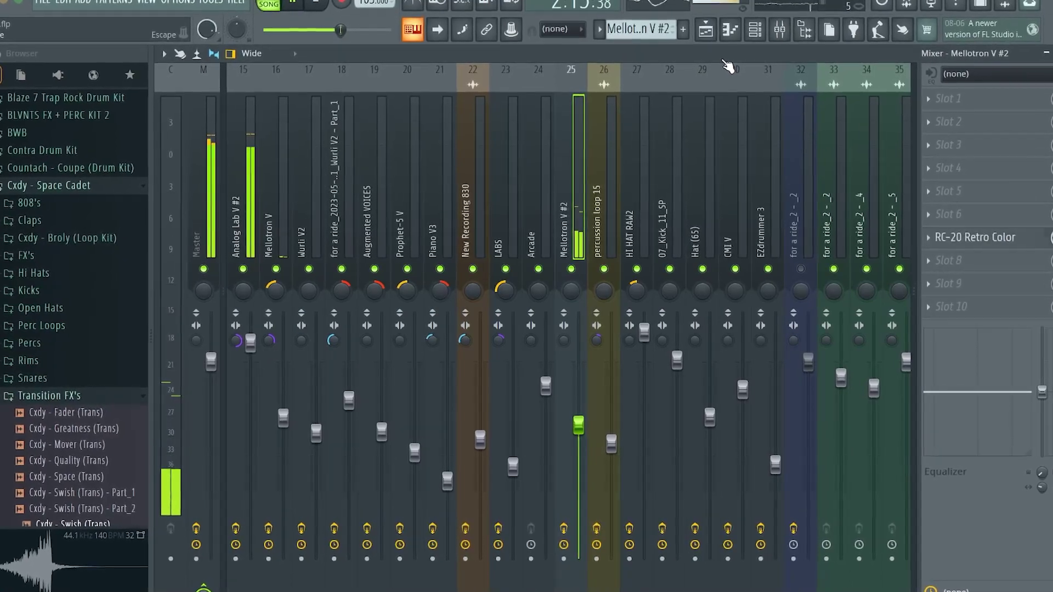
left_click(728, 33)
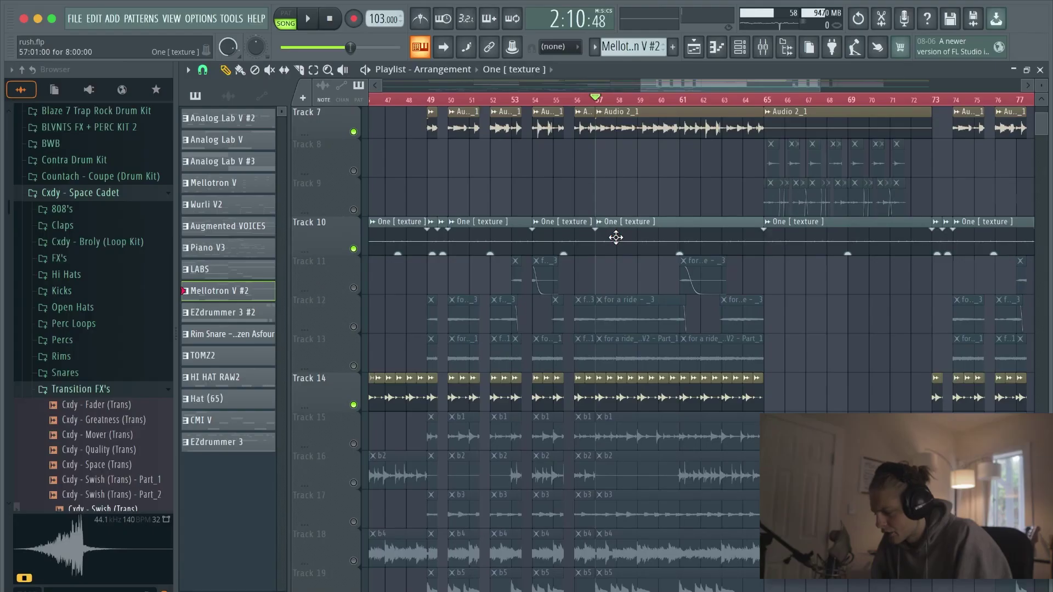
Open the channel settings of the One [ texture ] clip at bar 57 and move the settings window upward.
double_click(616, 237)
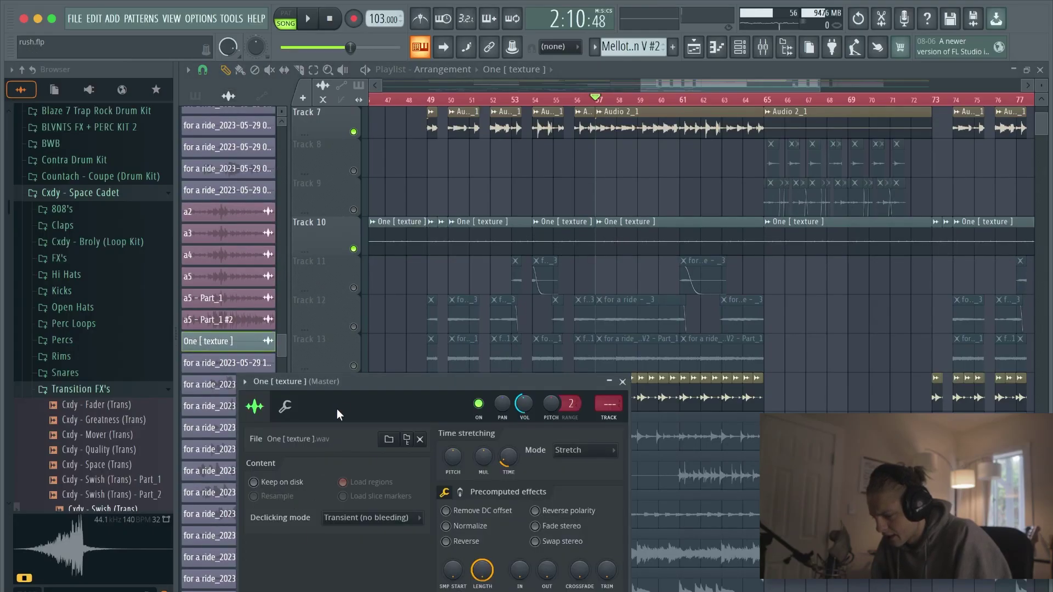
left_click_drag(361, 385, 422, 255)
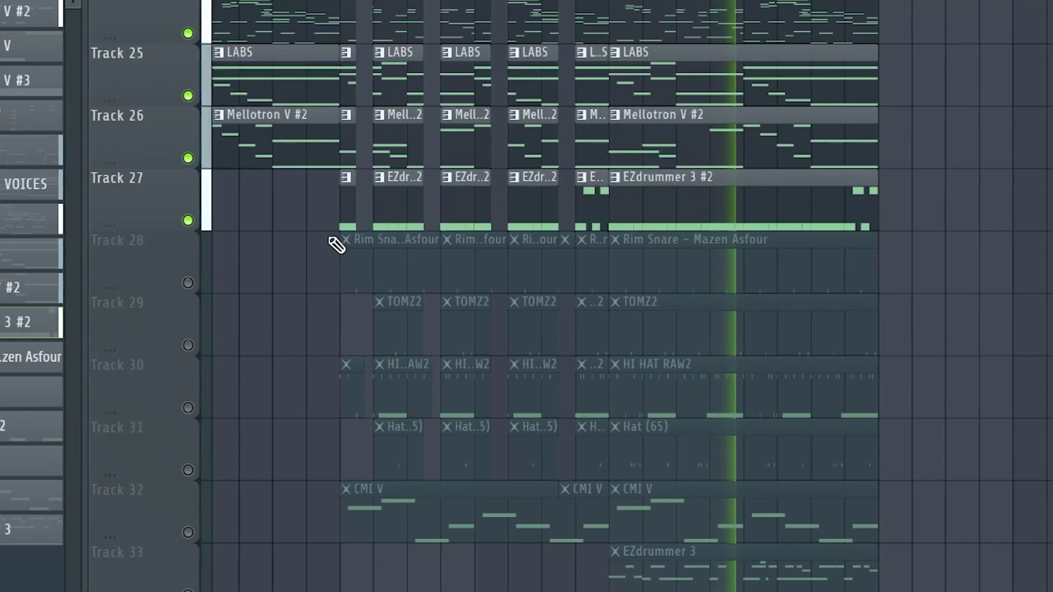
Unmute the Rim Snare pattern on Track 28 and view the TOMZ2 pattern in the piano roll.
left_click(188, 283)
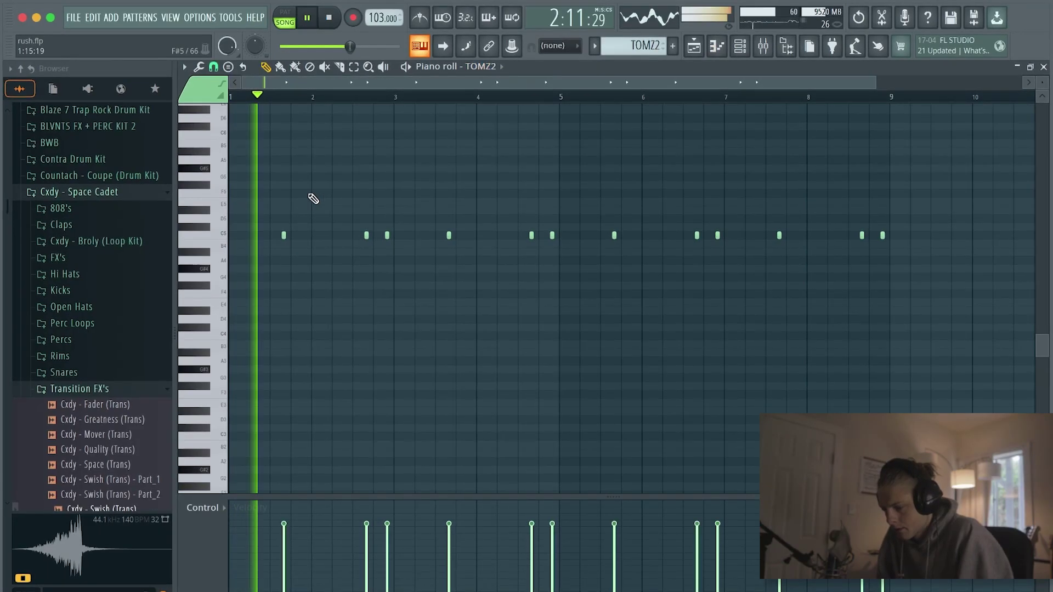
scroll(320, 249, "up", 2)
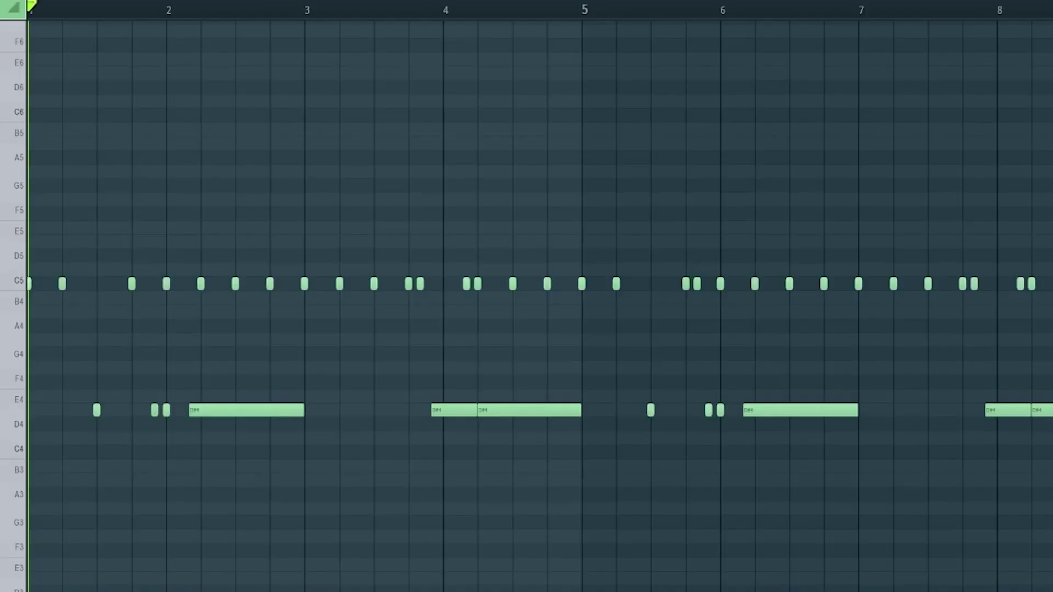
Play the HI HAT RAW2 pattern and open the Hat (65) pattern in the piano roll.
key("space")
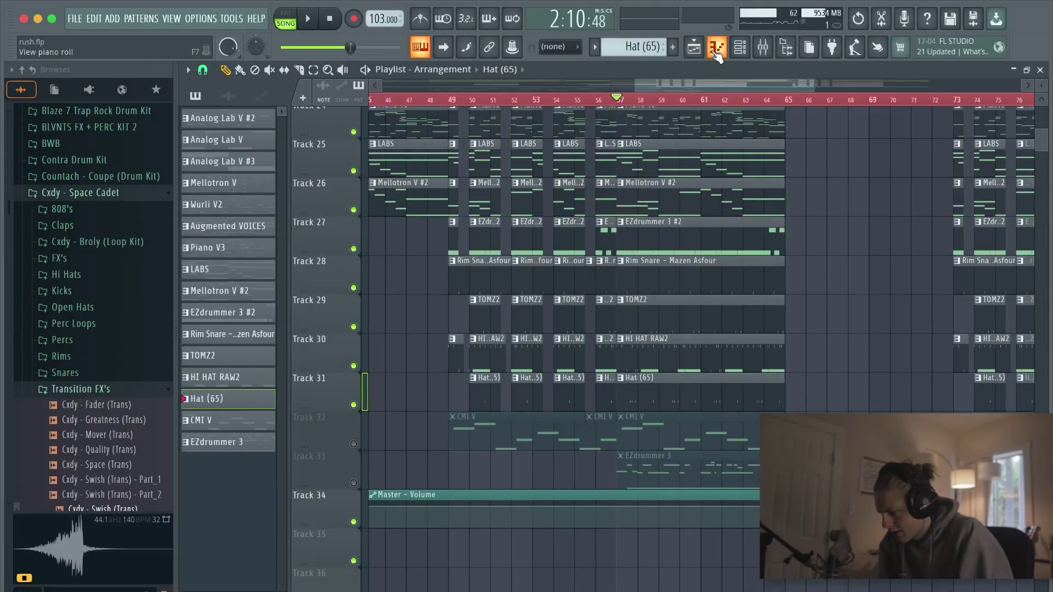
left_click(716, 50)
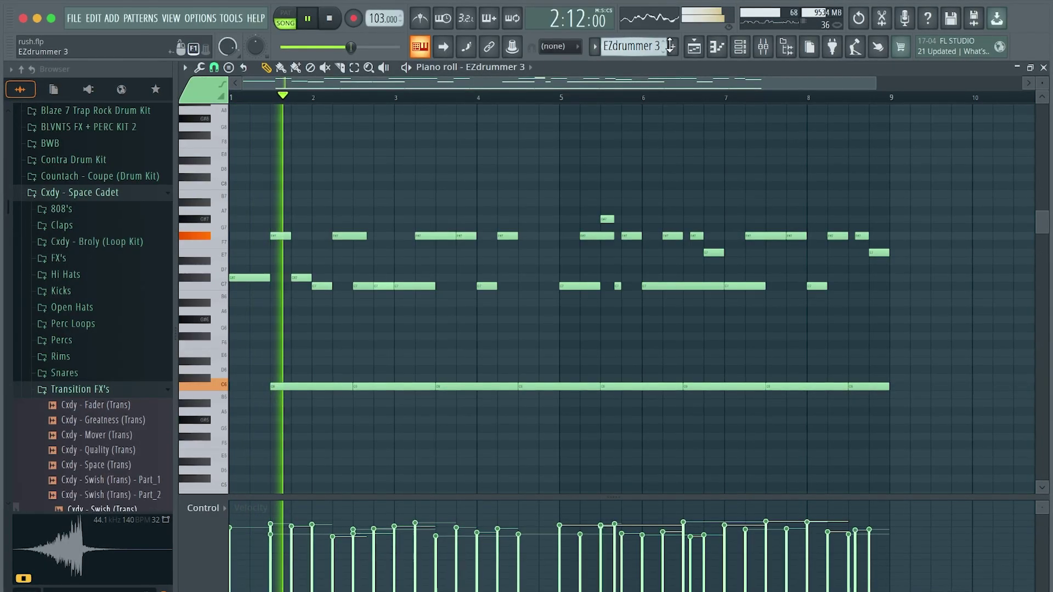
Select the EZdrummer 3 track in the mixer and raise its volume fader.
key("F5")
key("F9")
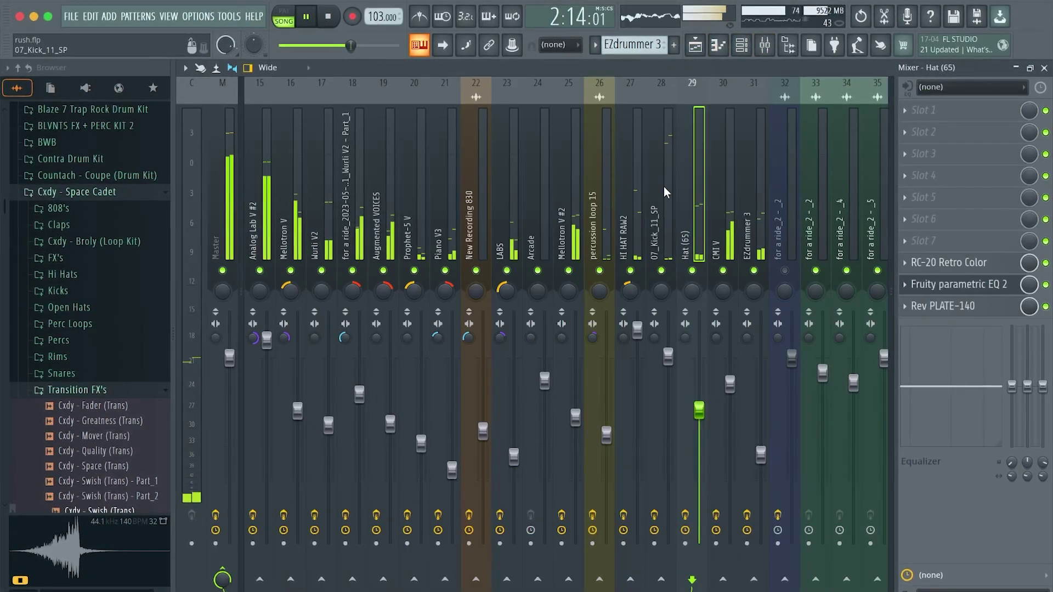
scroll(626, 172, "right", 5)
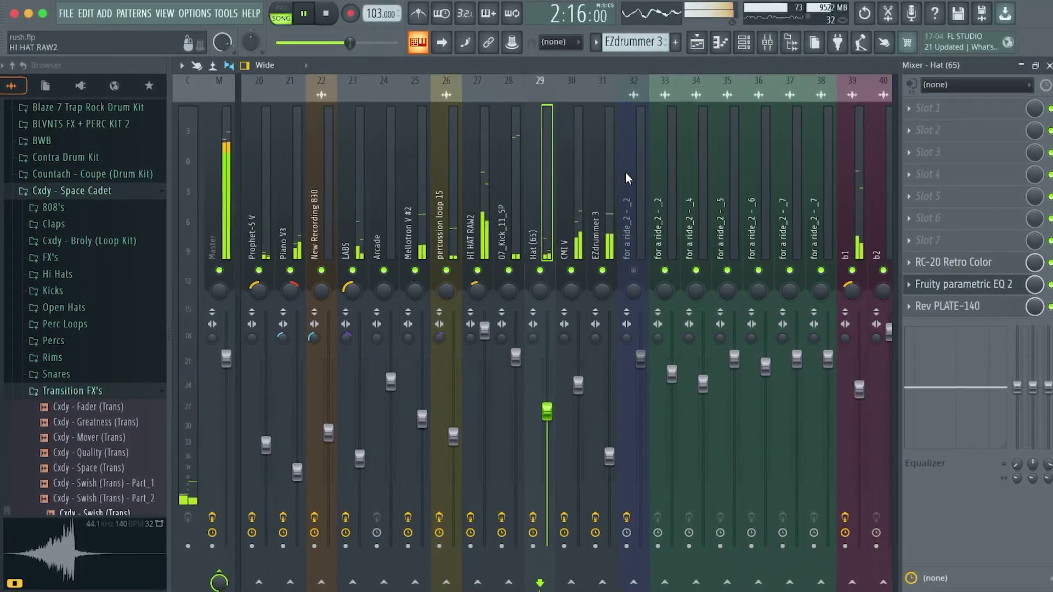
left_click(592, 186)
left_click_drag(608, 458, 610, 347)
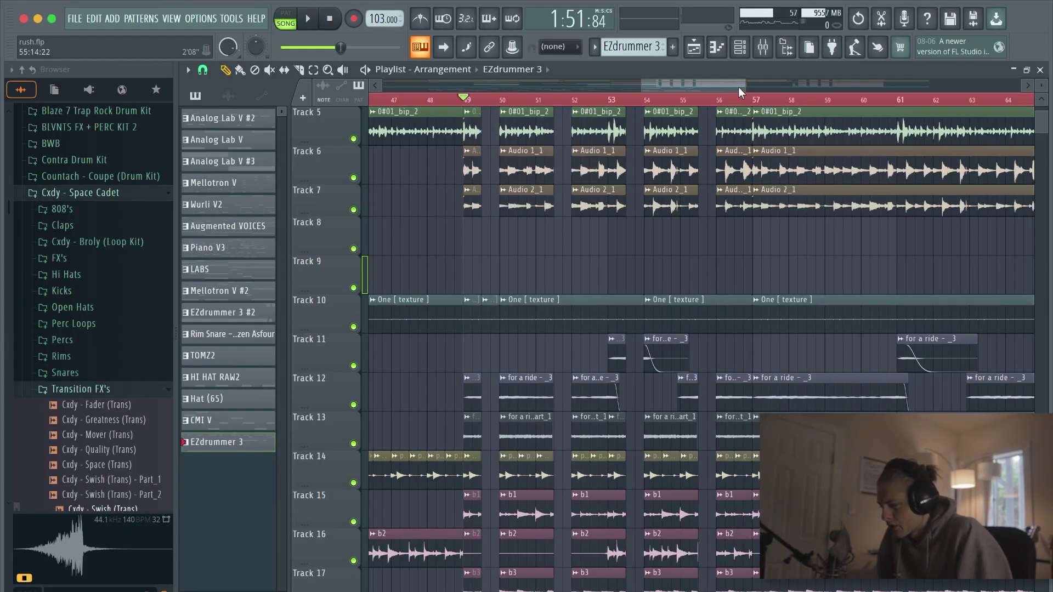
Look over the stacked audio and pattern tracks around bars 46 to 56 in the playlist.
left_click_drag(744, 85, 698, 83)
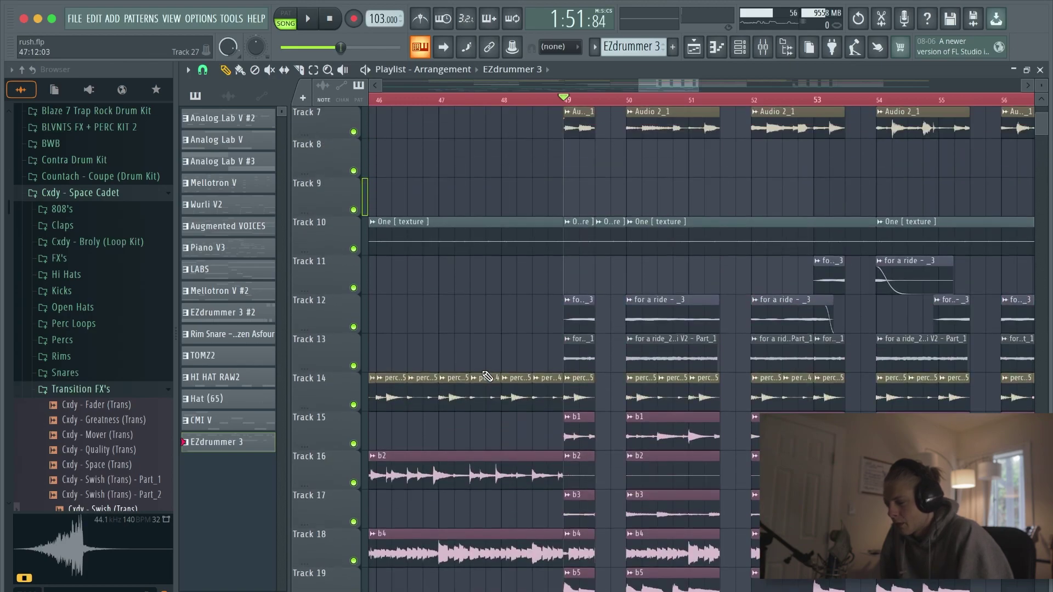
scroll(487, 376, "up", 3)
scroll(487, 376, "left", 1)
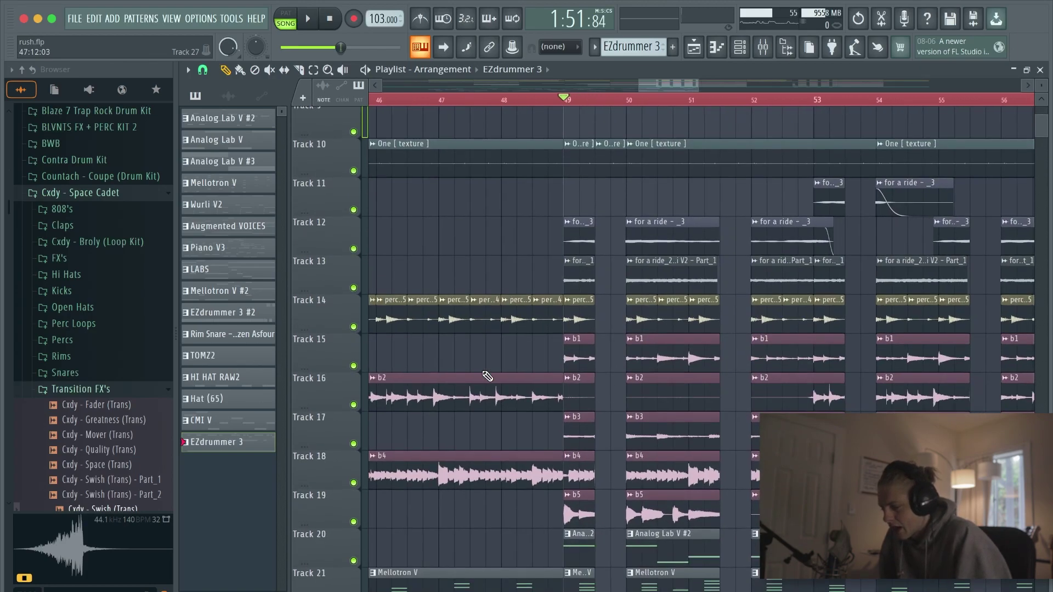
scroll(487, 376, "down", 9)
scroll(487, 376, "up", 13)
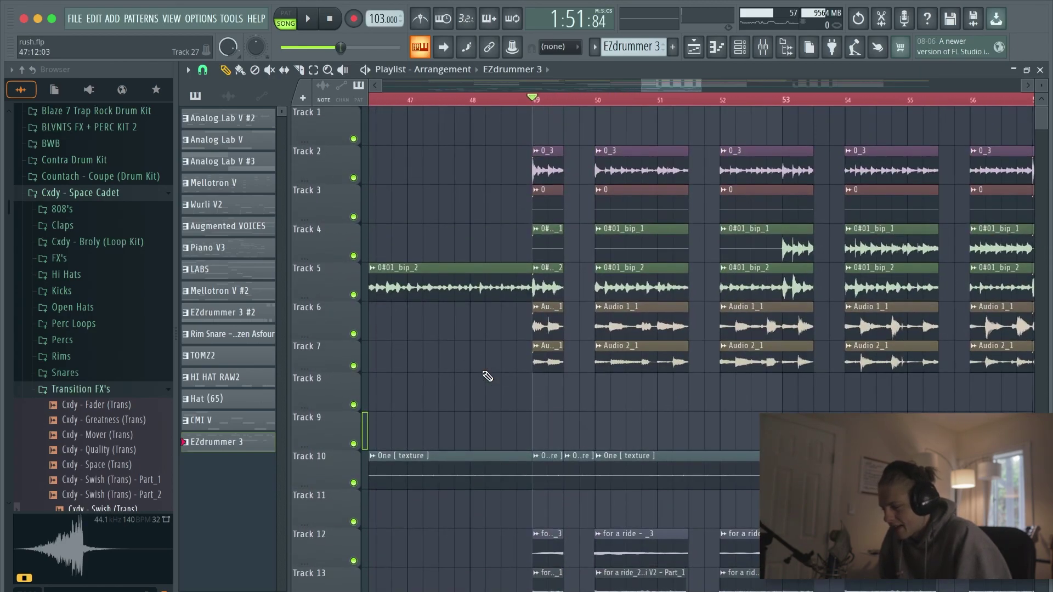
Play the arrangement from bar 49 and examine the gaps cut between clips across the tracks up to bar 57.
key("space")
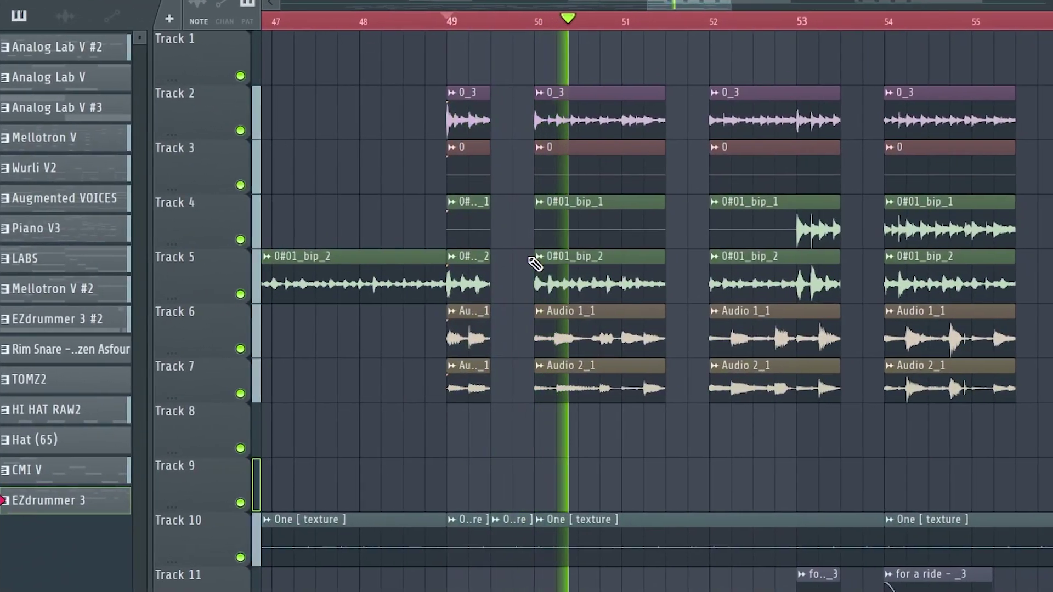
scroll(579, 261, "right", 7)
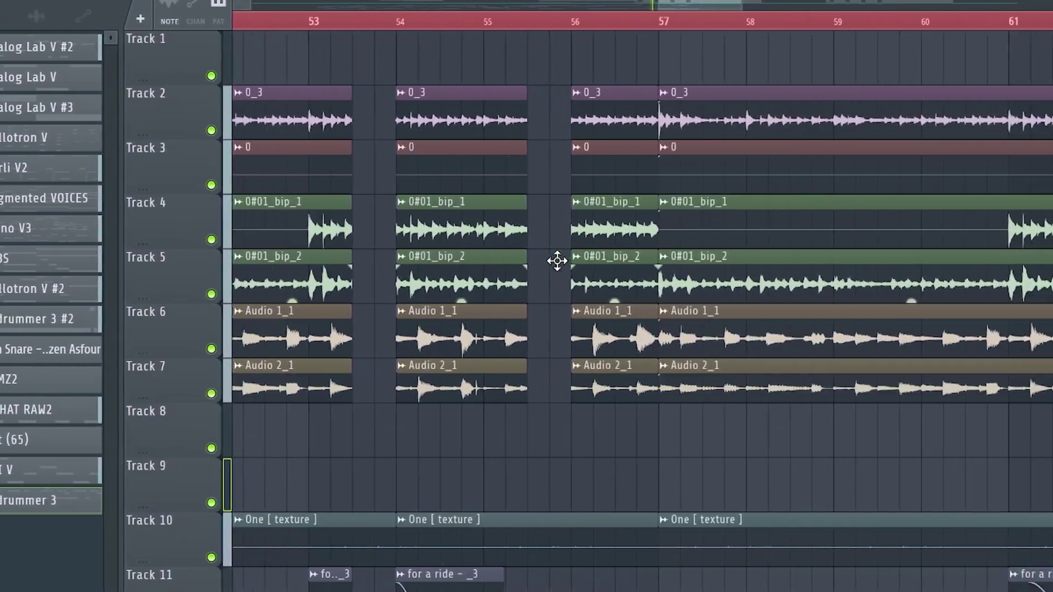
scroll(579, 261, "left", 5)
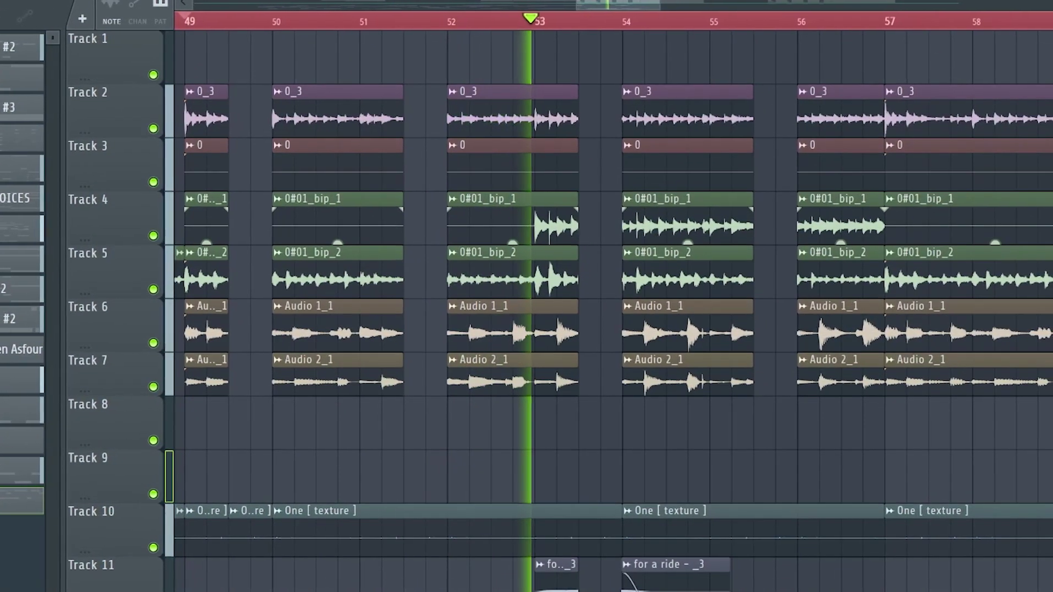
scroll(624, 312, "down", 3)
scroll(624, 311, "down", 1)
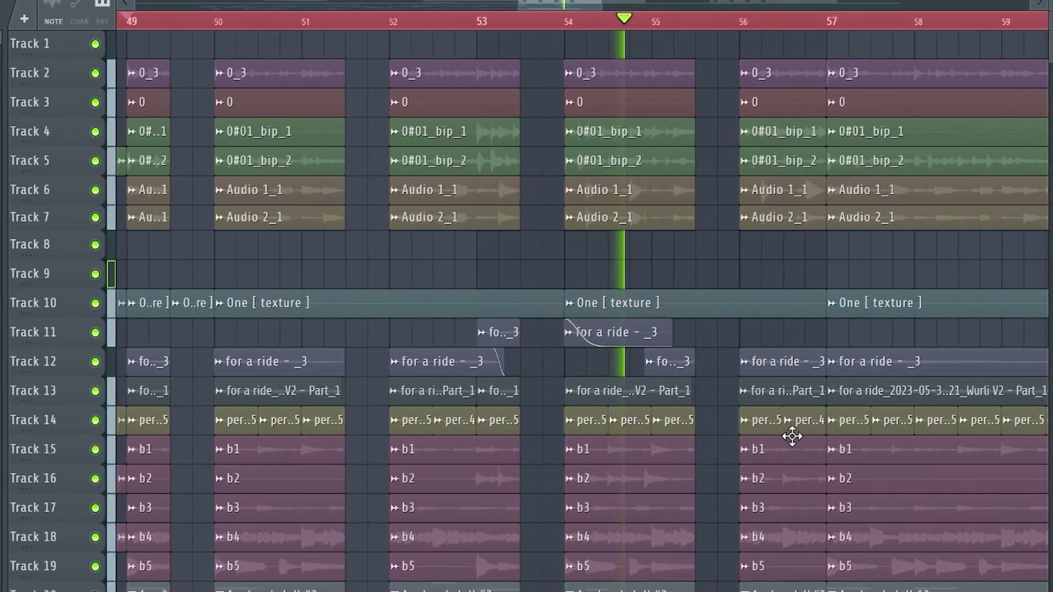
Open the first short audio clip on Track 37, just after bar 49.
scroll(785, 436, "down", 5)
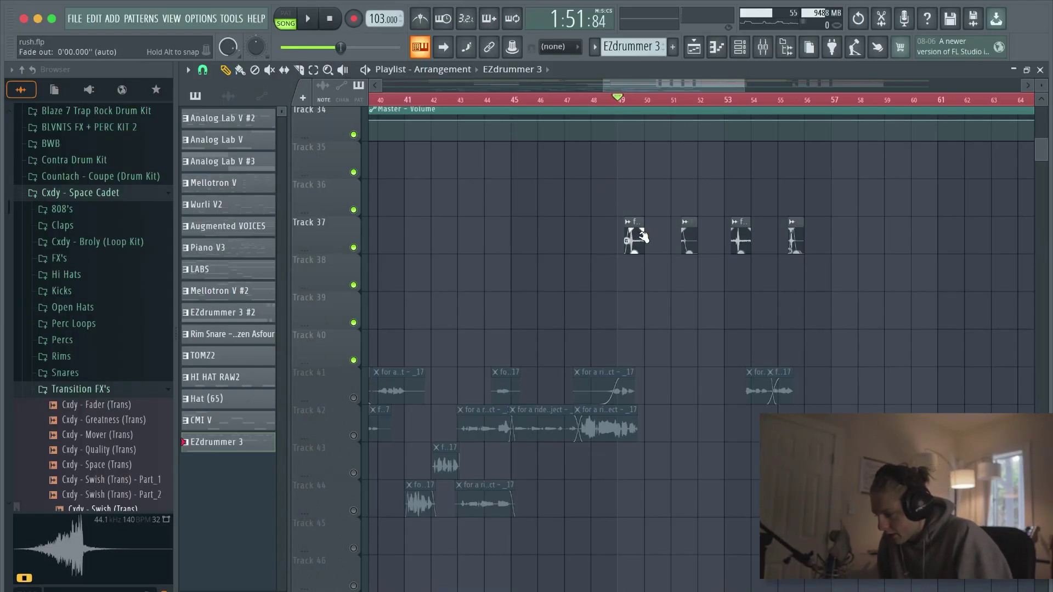
double_click(643, 237)
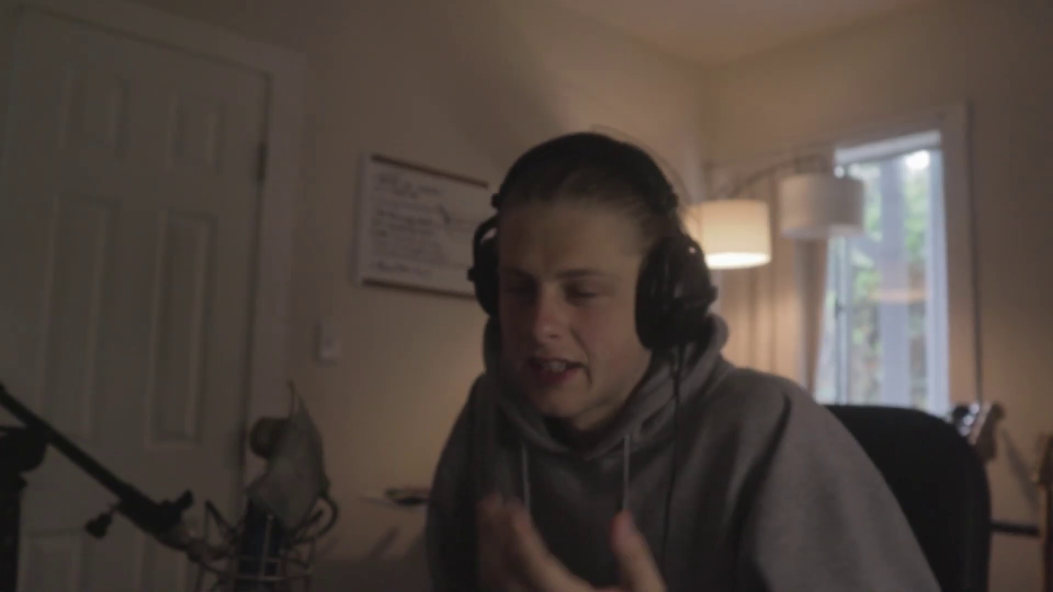